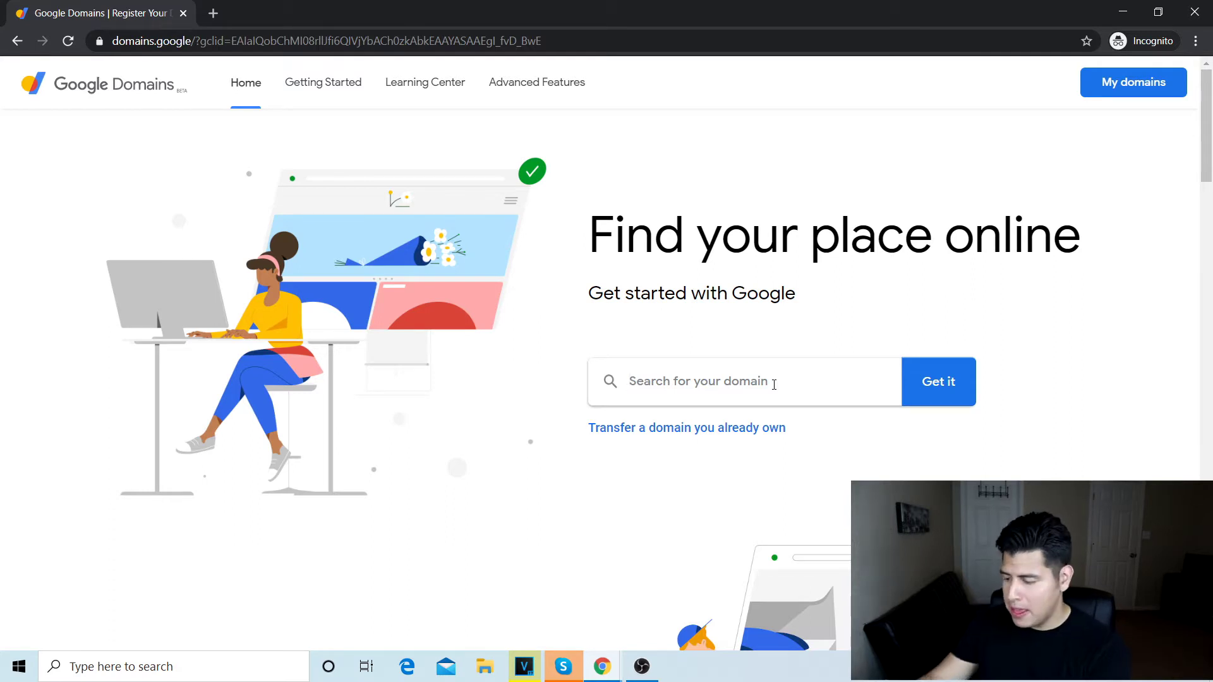
Step: Search Google Domains for the owner's name plus 'dropshipstore' as a .com domain
{"action": "type", "text": "davd"}
{"action": "key", "text": "BackSpace"}
{"action": "type", "text": "i"}
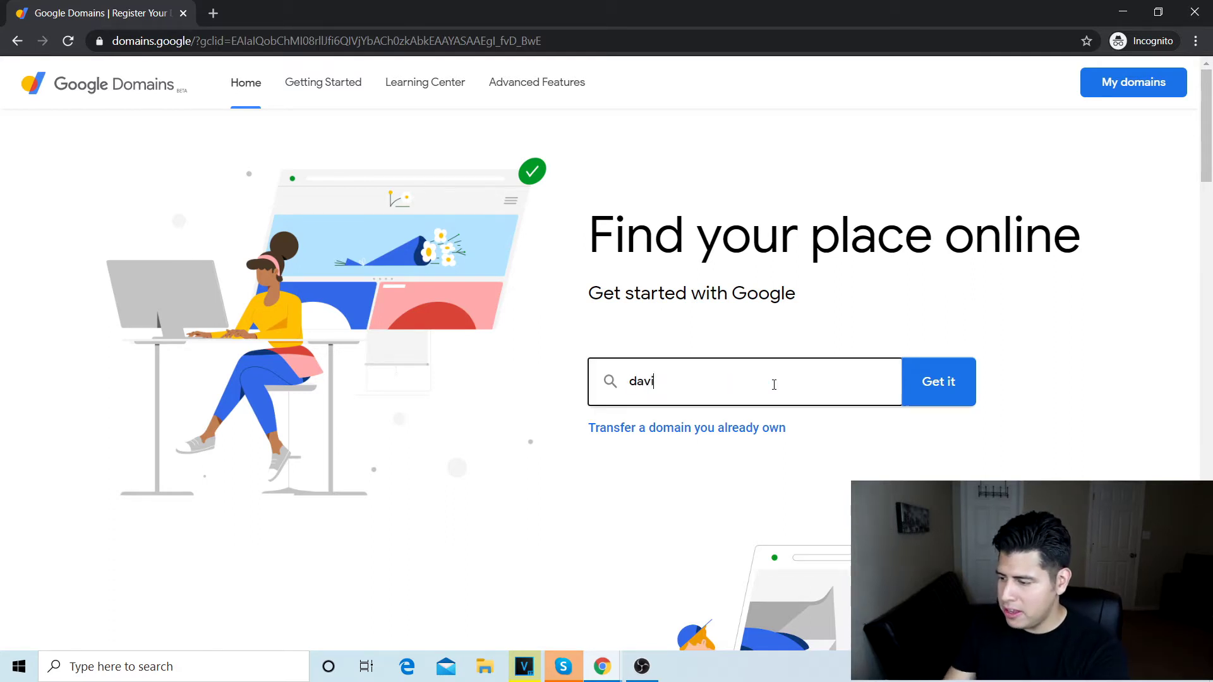
{"action": "type", "text": "ddr"}
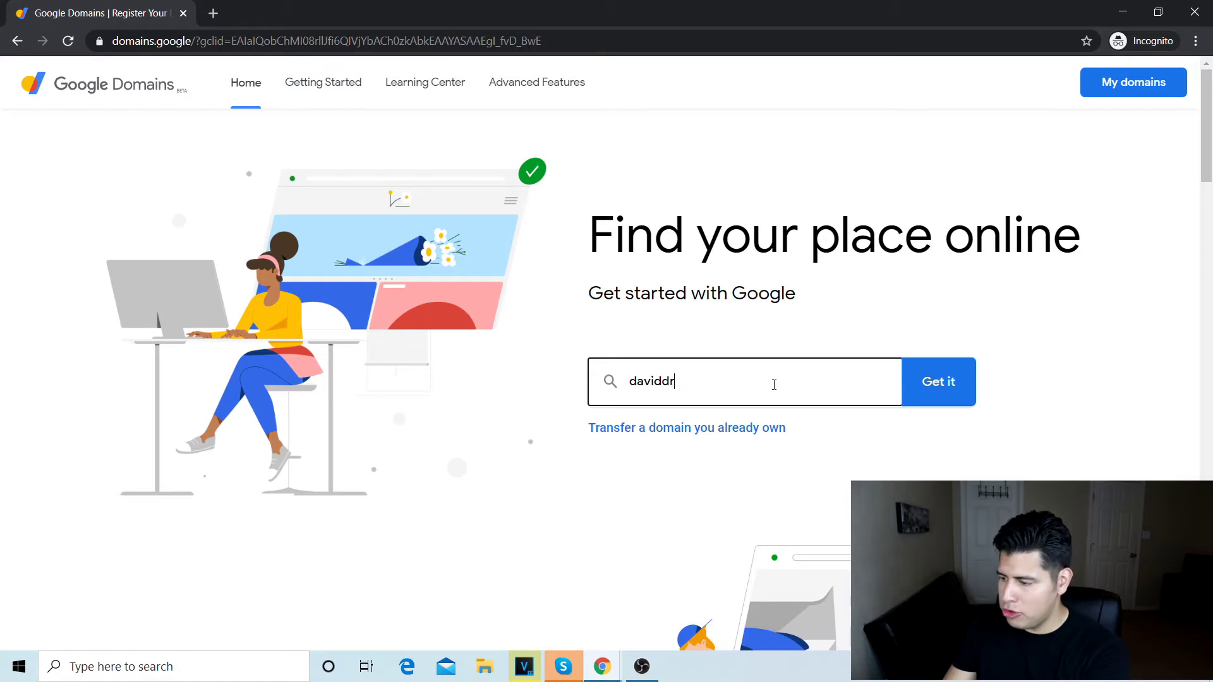
{"action": "type", "text": "opshipstore"}
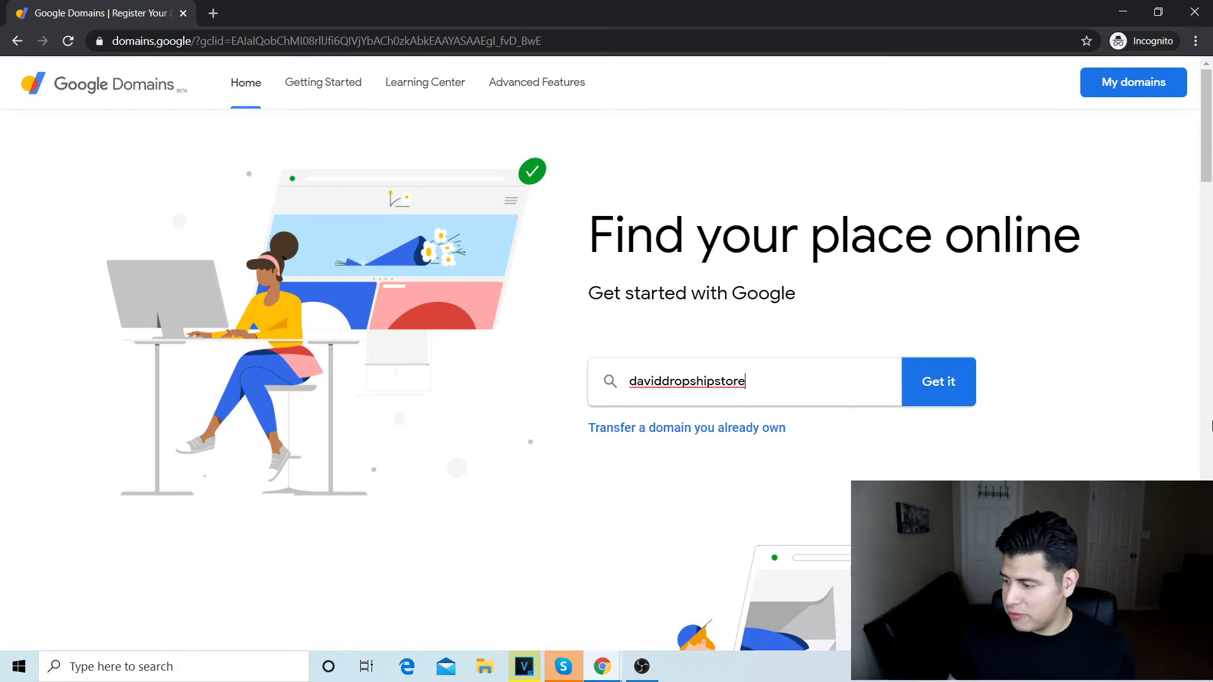
{"action": "left_click", "coordinate": [857, 385]}
{"action": "type", "text": ".com"}
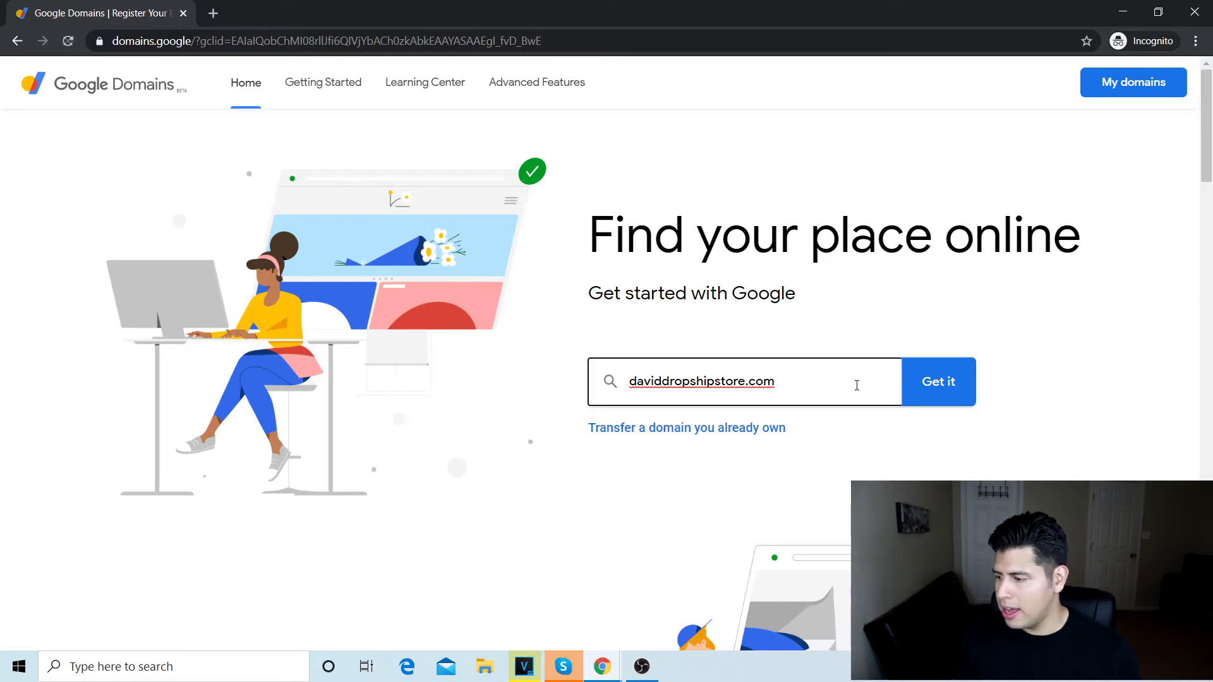
{"action": "key", "text": "Return"}
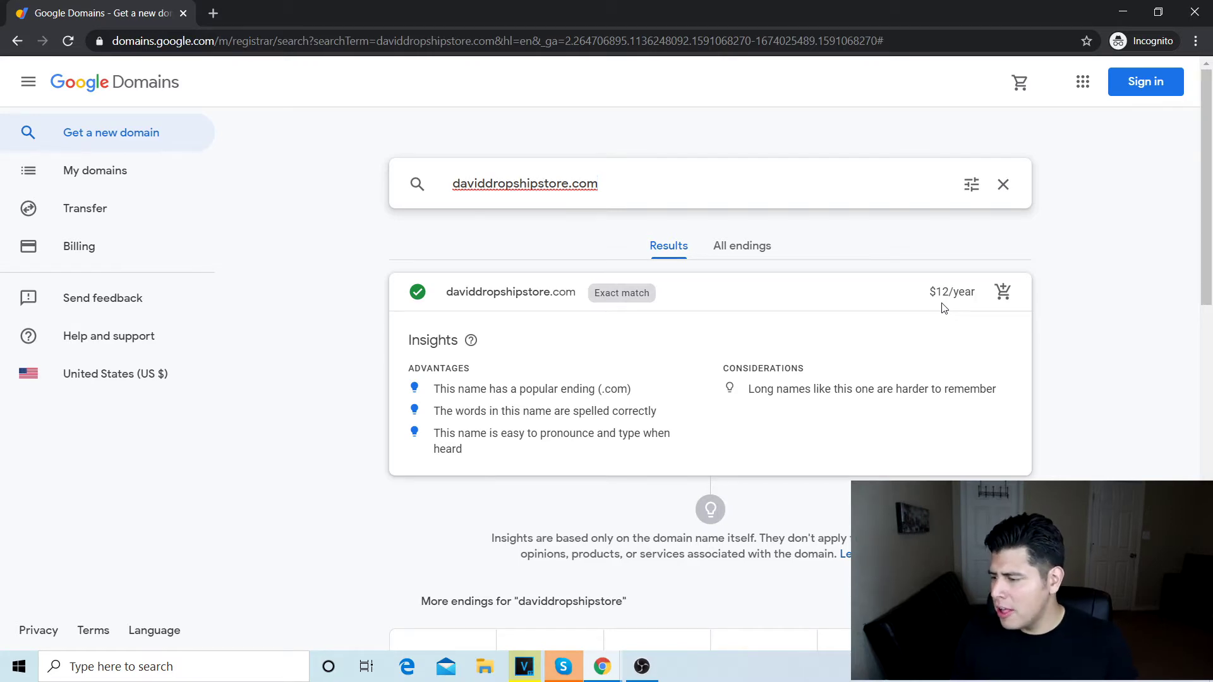
{"action": "scroll", "coordinate": [791, 349], "scroll_direction": "down", "scroll_amount": 8}
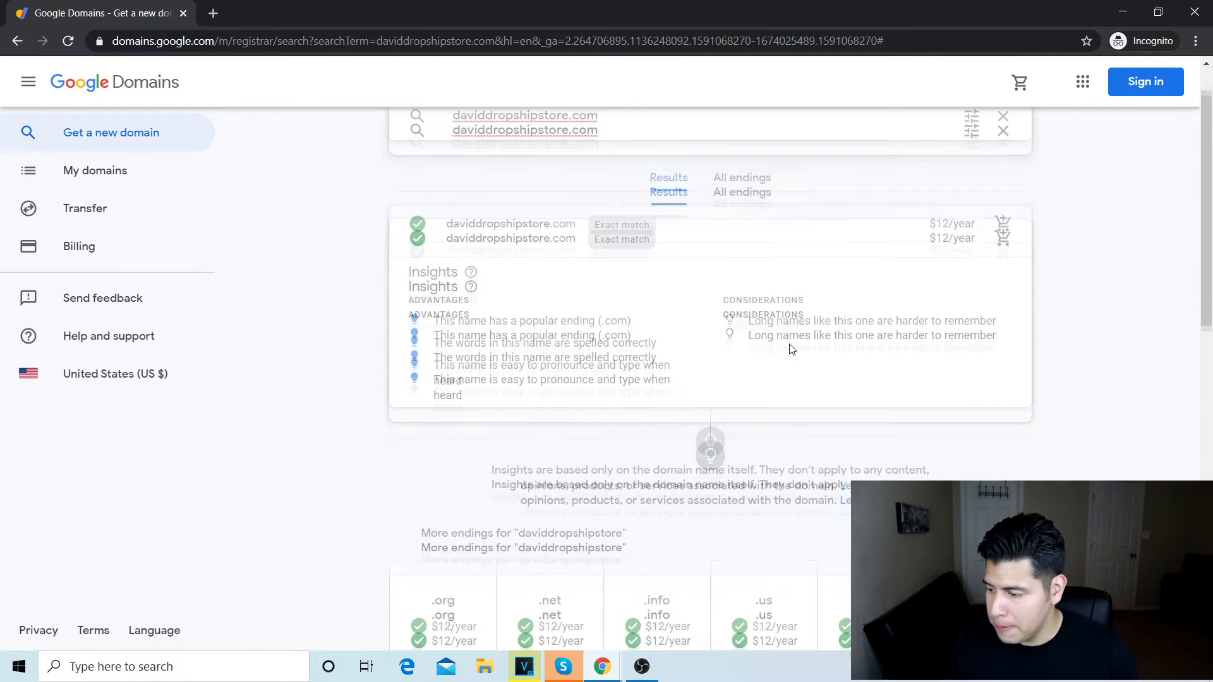
{"action": "scroll", "coordinate": [792, 349], "scroll_direction": "down", "scroll_amount": 1}
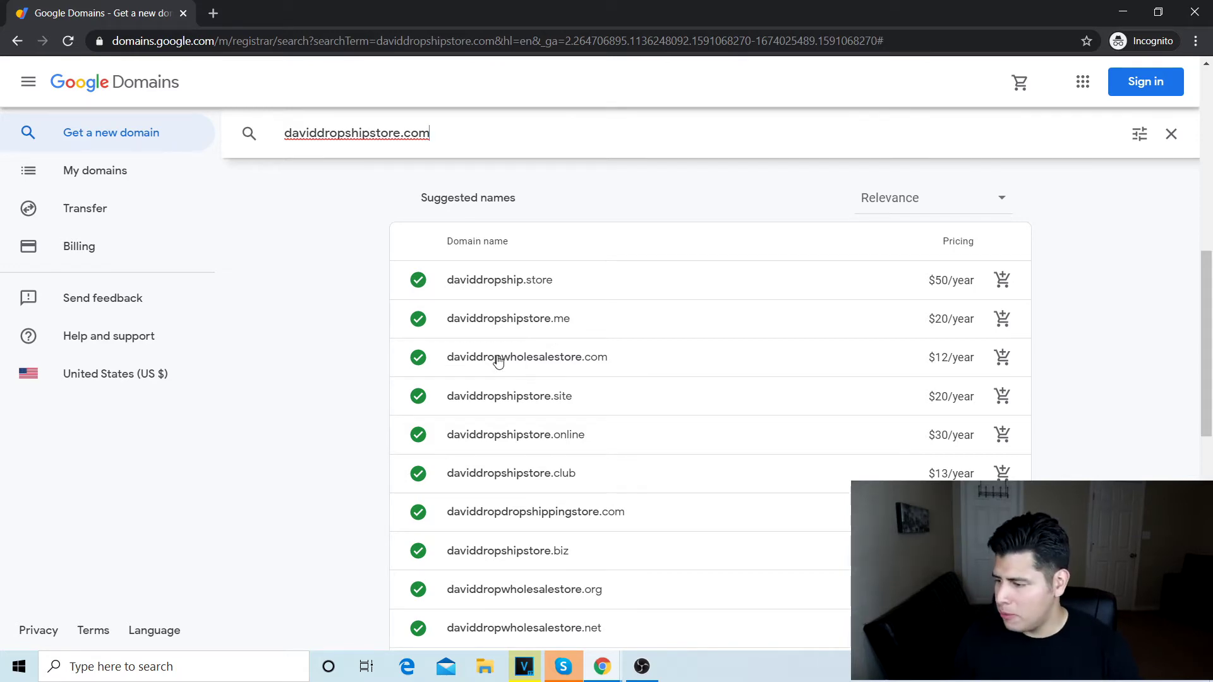
{"action": "scroll", "coordinate": [499, 360], "scroll_direction": "up", "scroll_amount": 10}
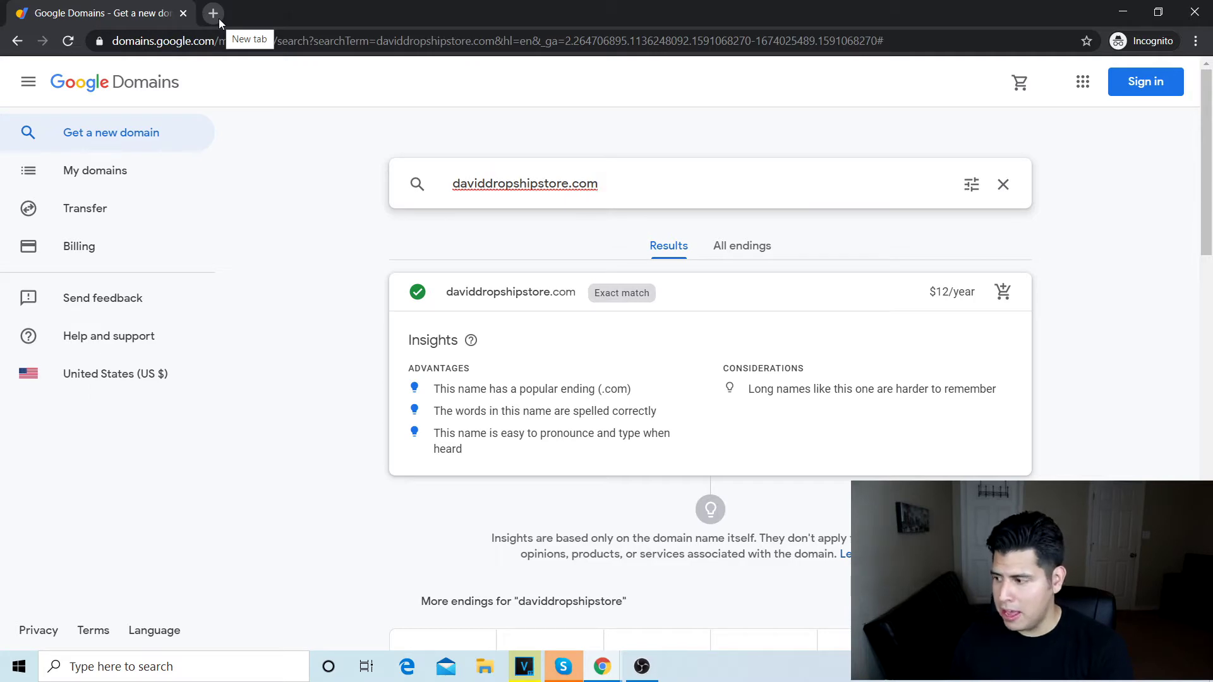
Step: Go to gmail.com and start creating a new Google account
{"action": "type", "text": "ail.com"}
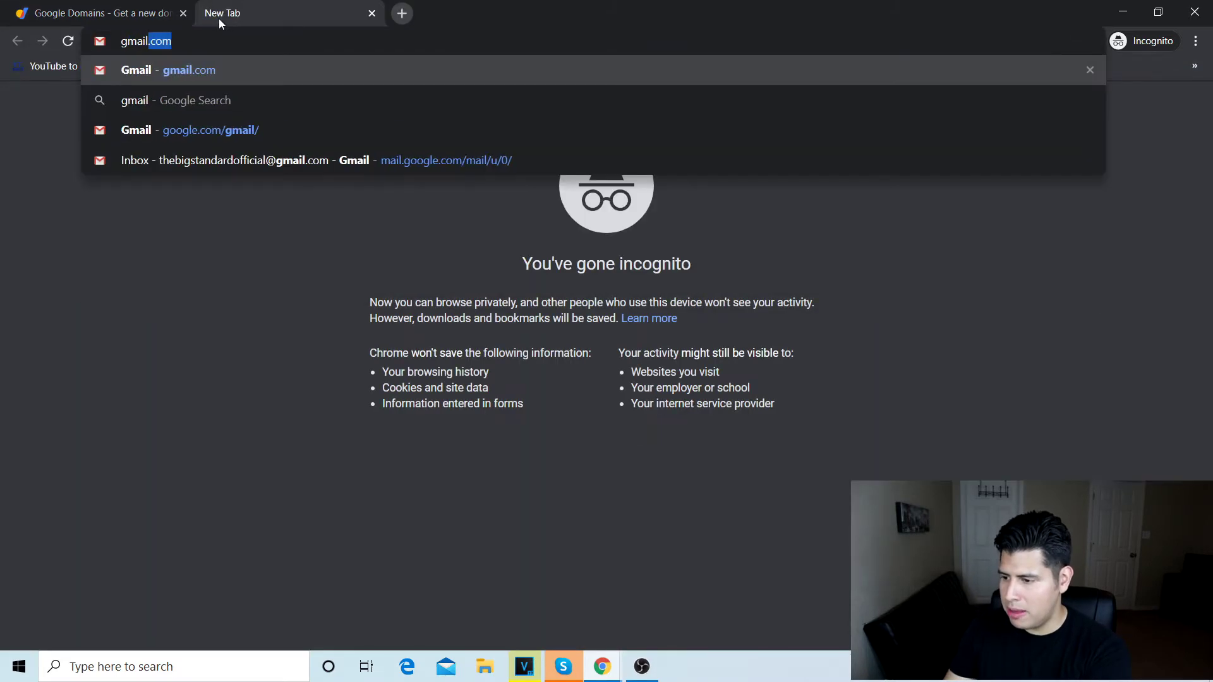
{"action": "key", "text": "Return"}
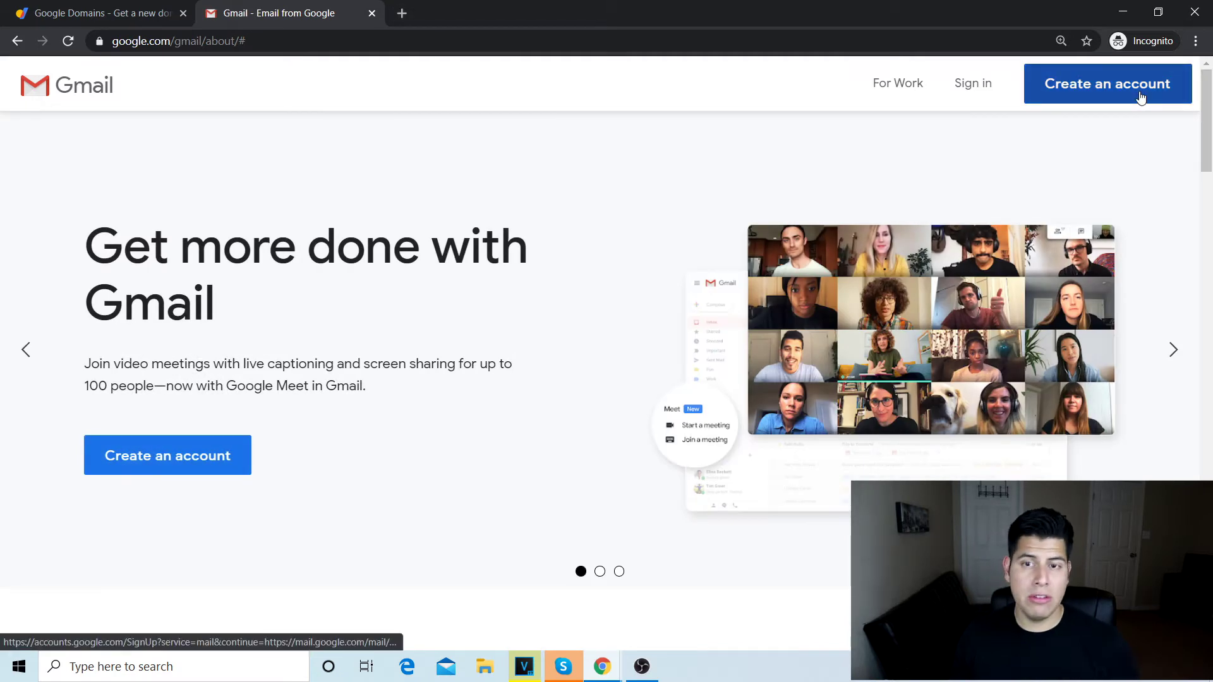
{"action": "left_click", "coordinate": [1140, 97]}
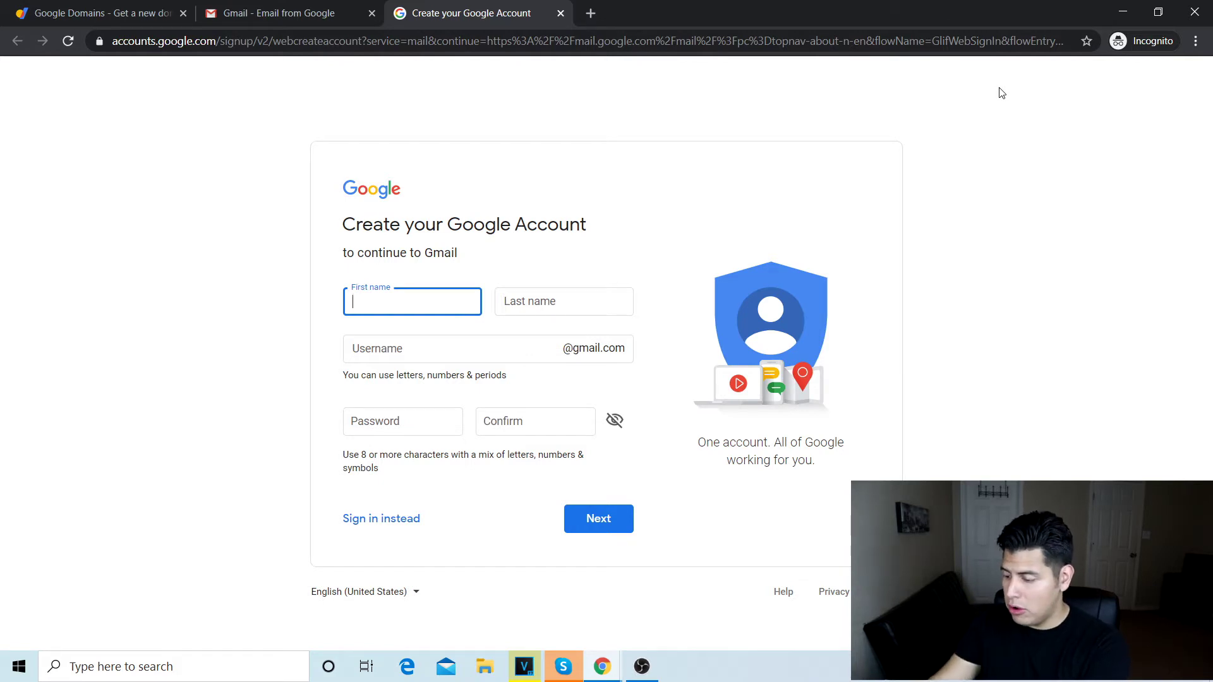
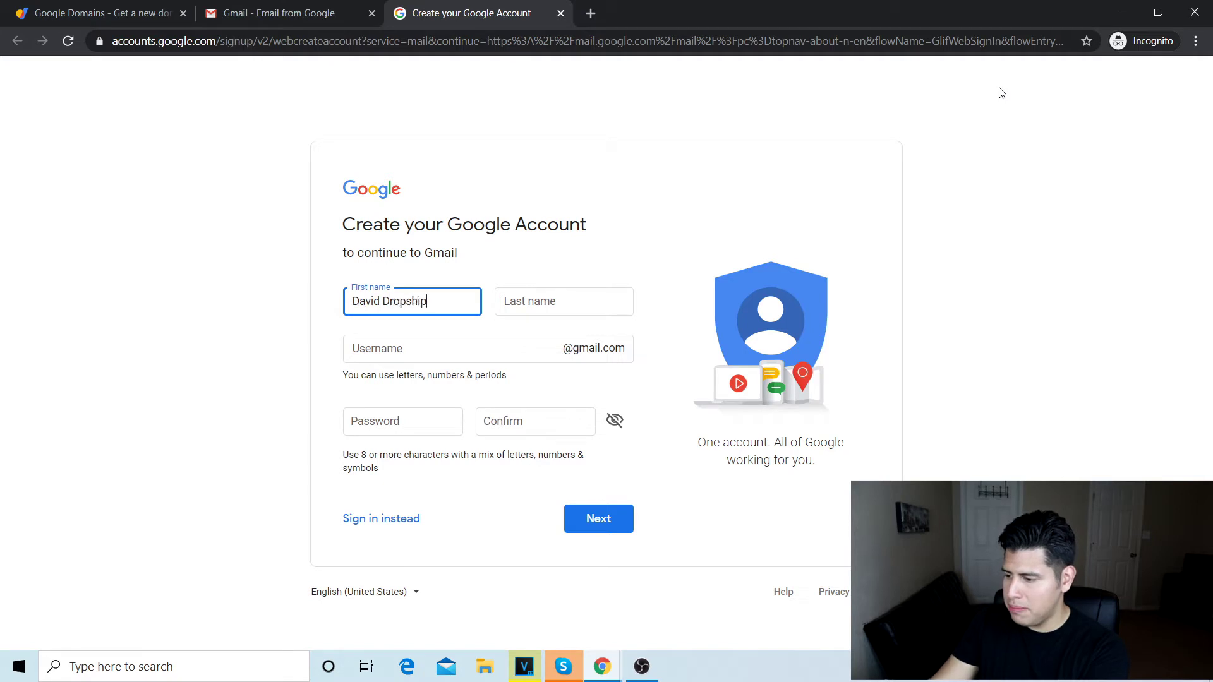
Step: Enter the first and last name, a username, and a confirmed password, then continue
{"action": "key", "text": "Tab"}
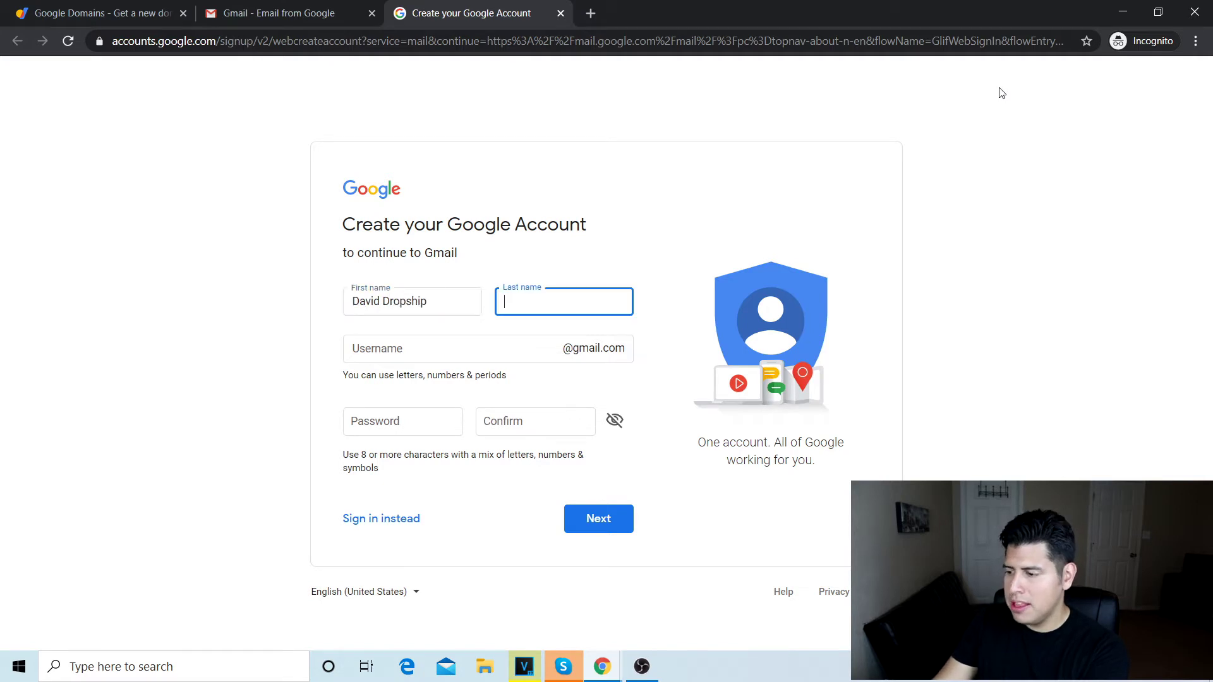
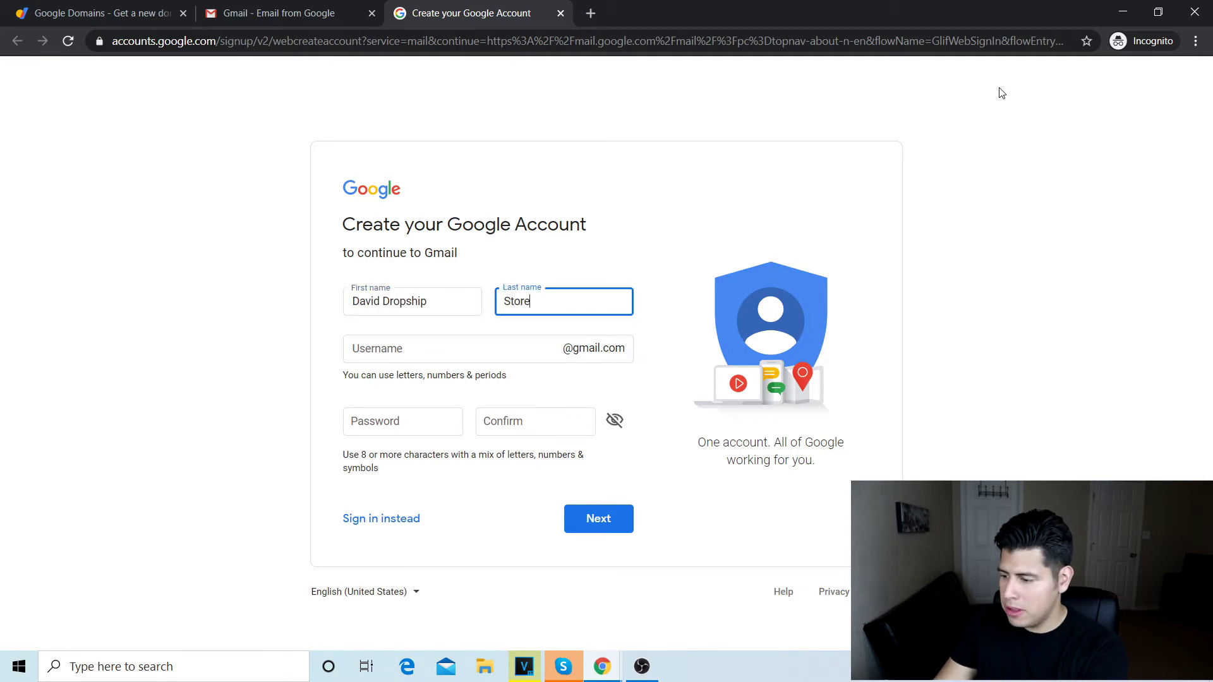
{"action": "key", "text": "Tab"}
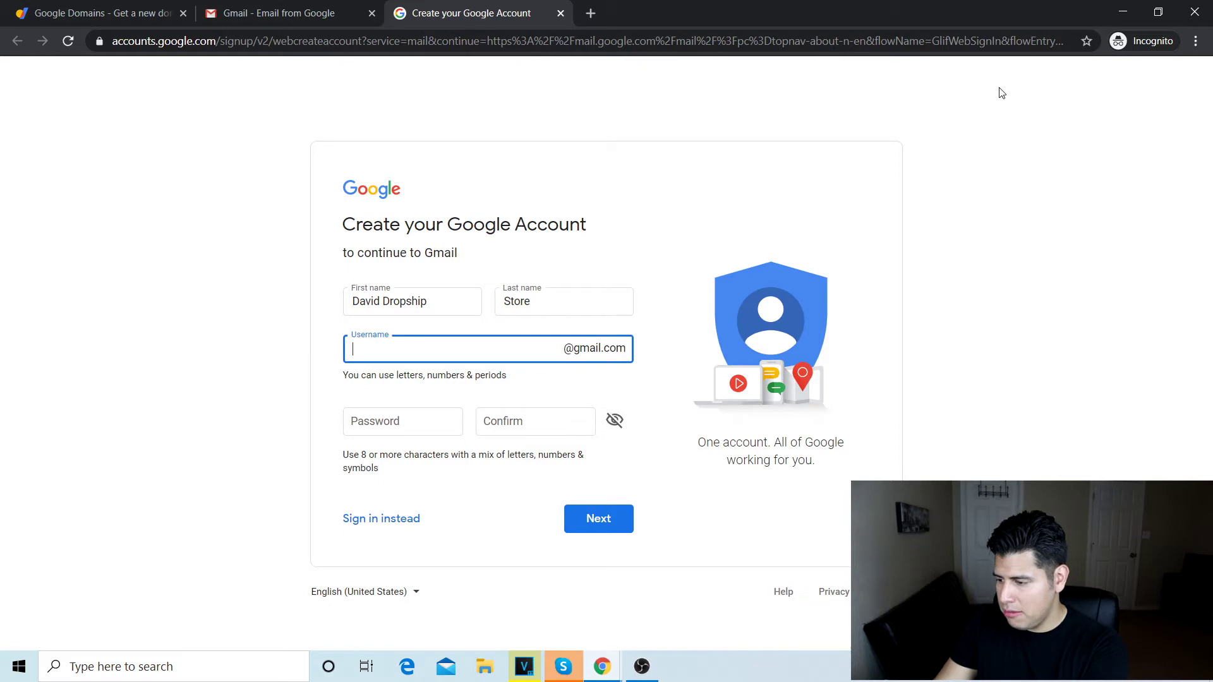
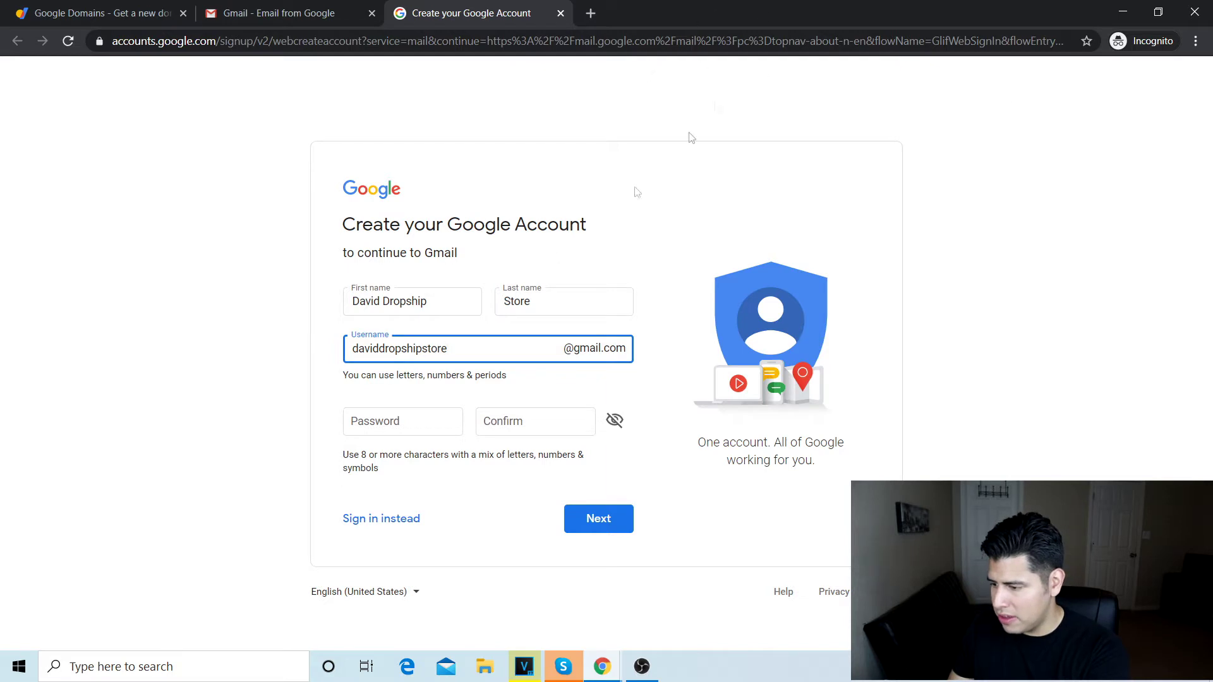
{"action": "left_click", "coordinate": [389, 426]}
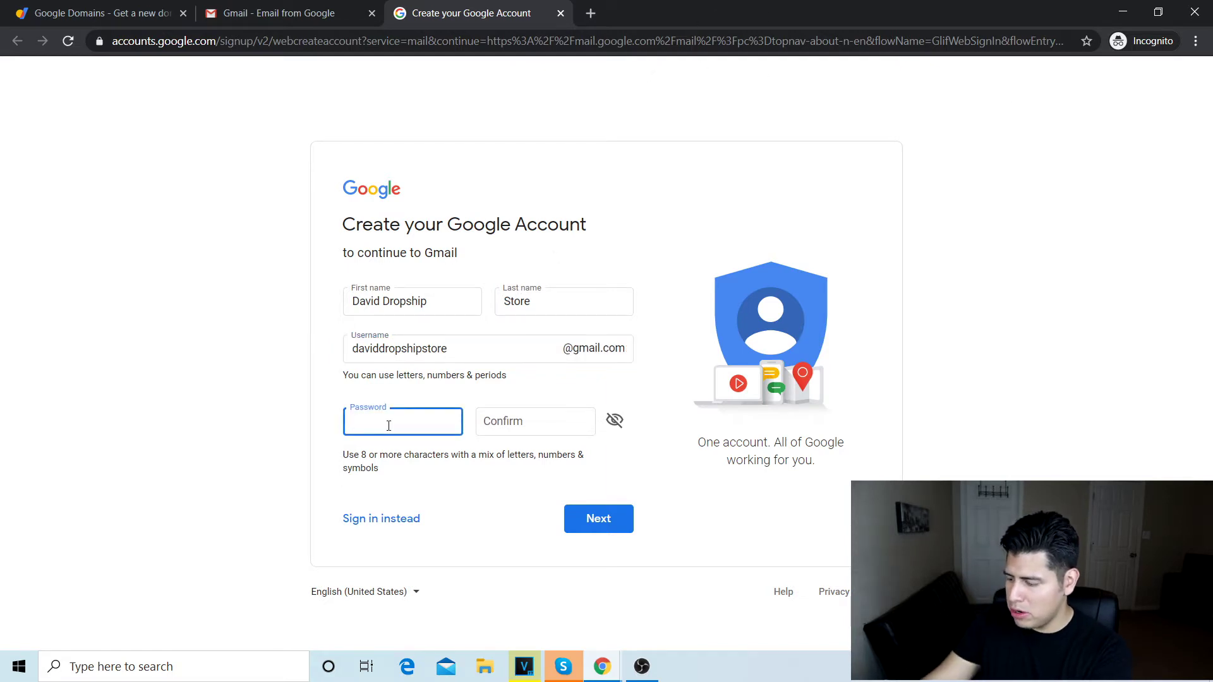
{"action": "type", "text": "••••••••••"}
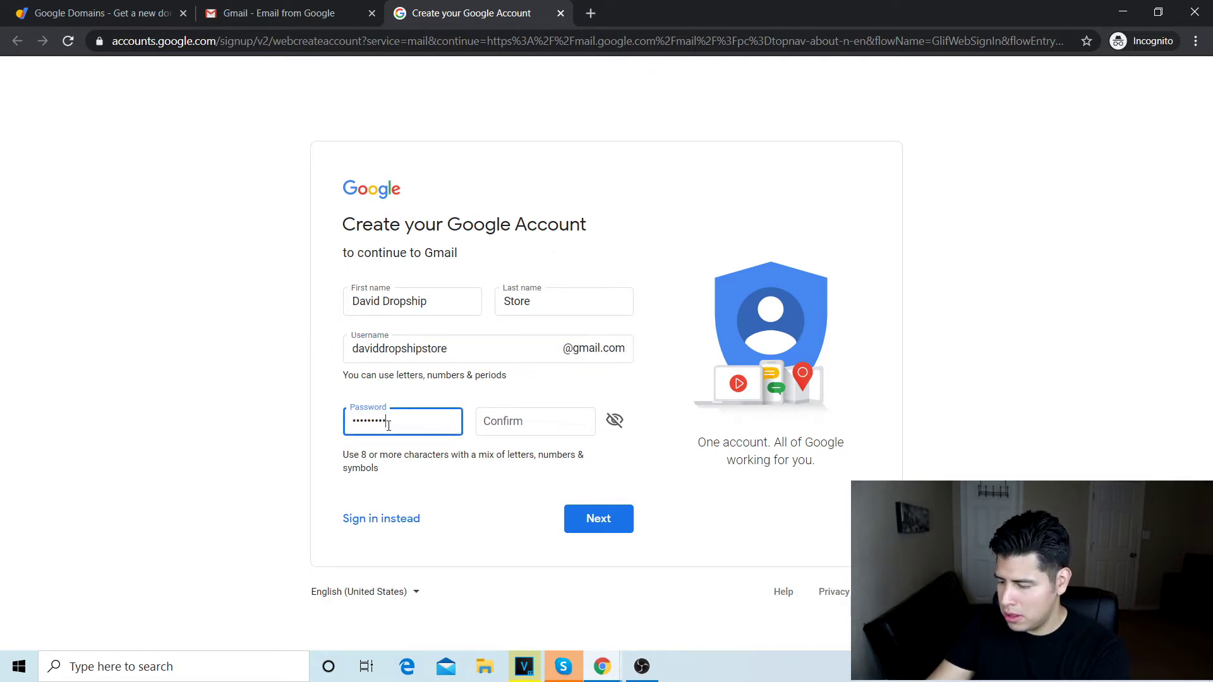
{"action": "key", "text": "Tab"}
{"action": "type", "text": "•••••"}
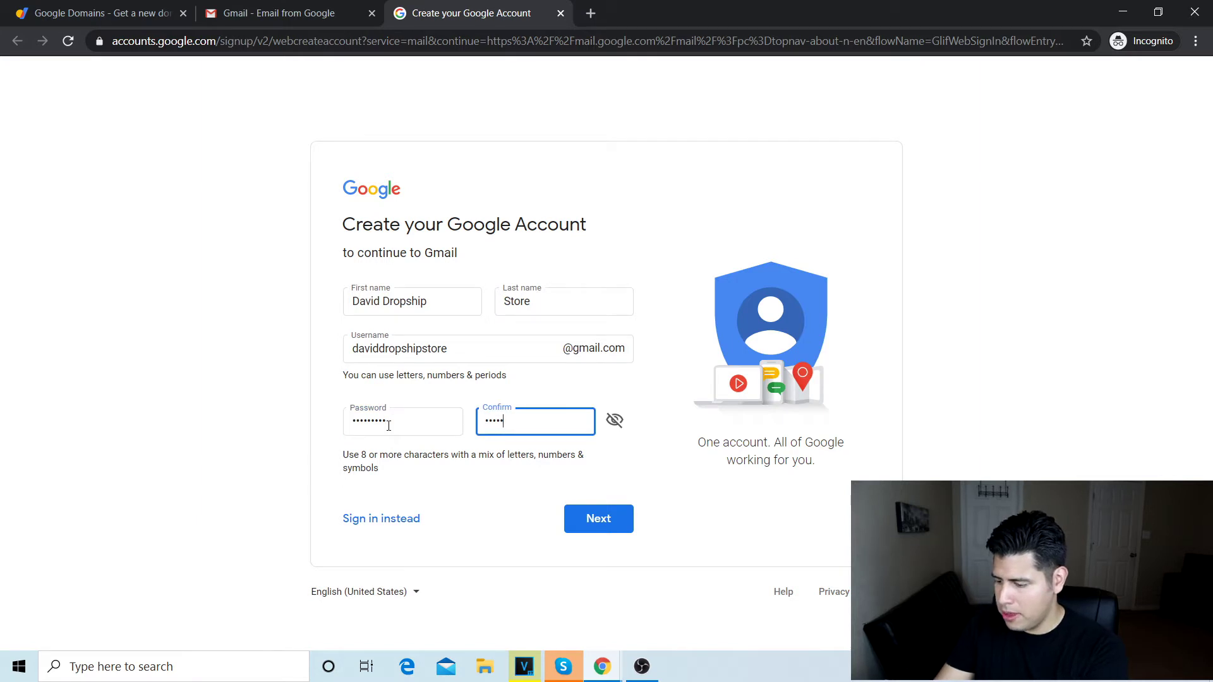
{"action": "type", "text": "••"}
{"action": "left_click", "coordinate": [624, 530]}
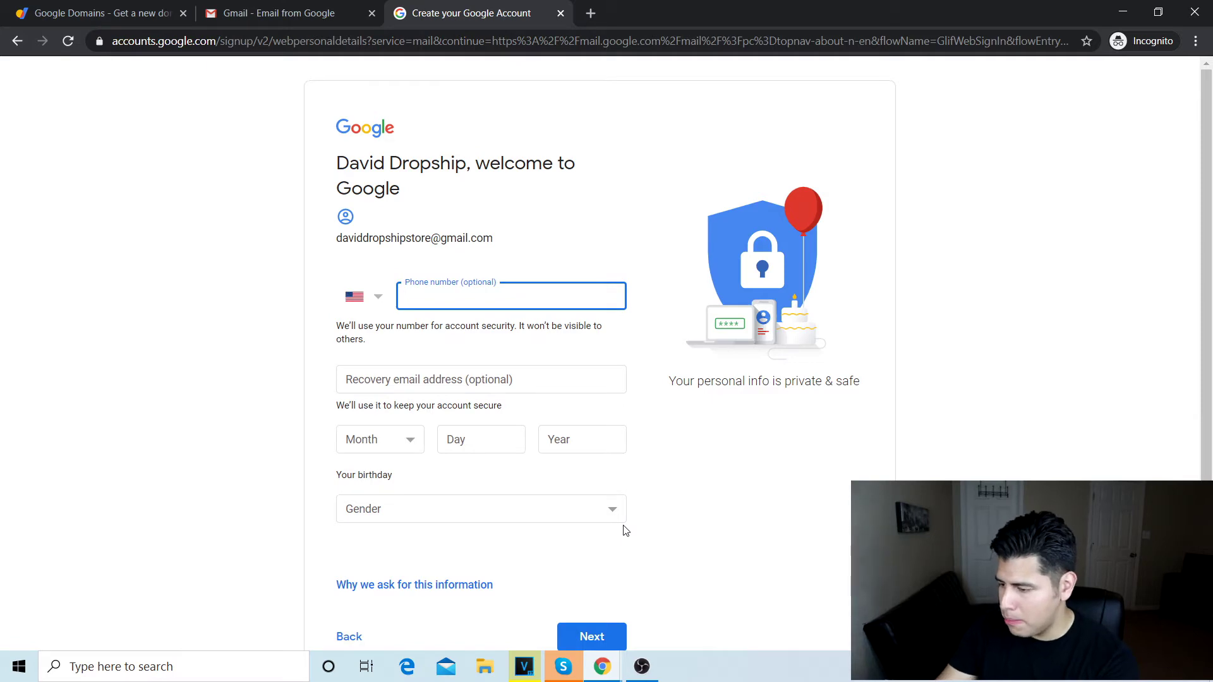
Step: Verify the phone number with a texted code and skip adding it to other Google services
{"action": "key", "text": "Return"}
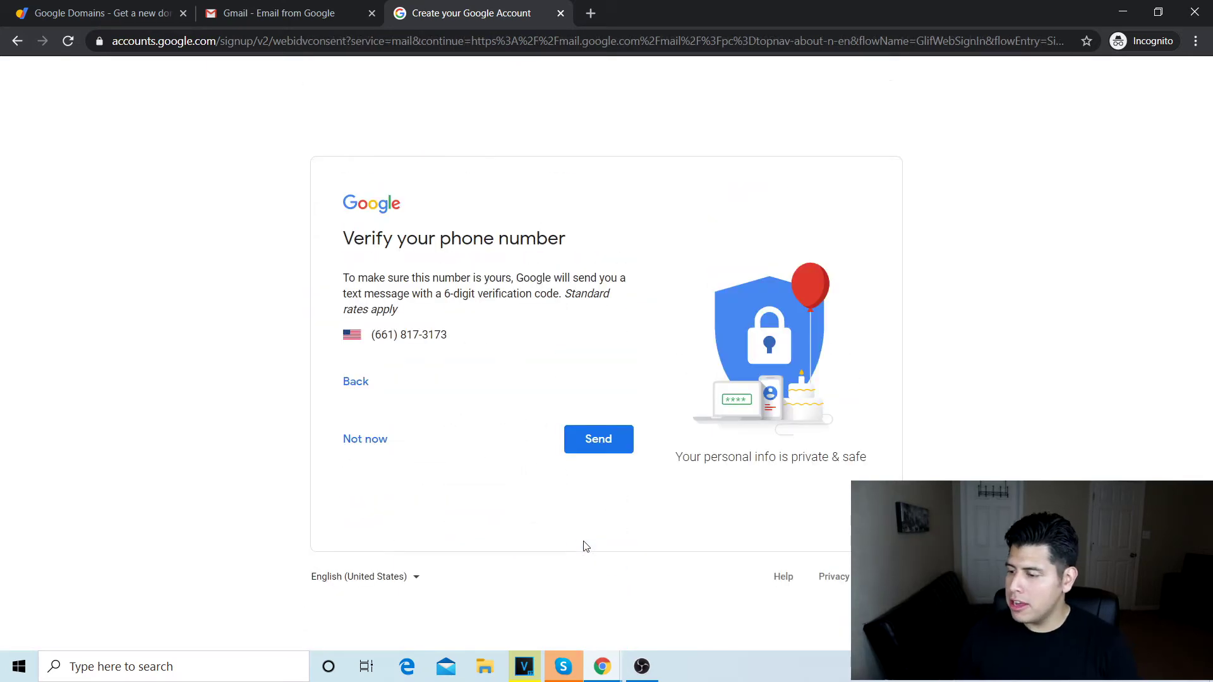
{"action": "left_click", "coordinate": [617, 445]}
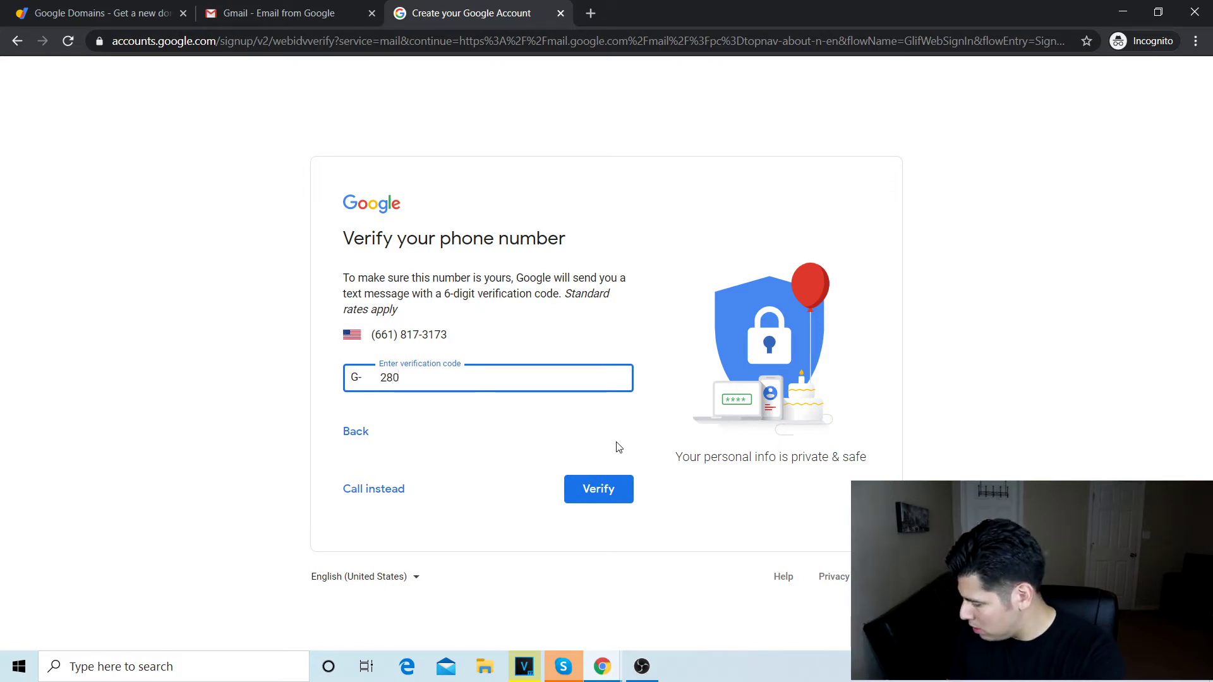
{"action": "type", "text": "8"}
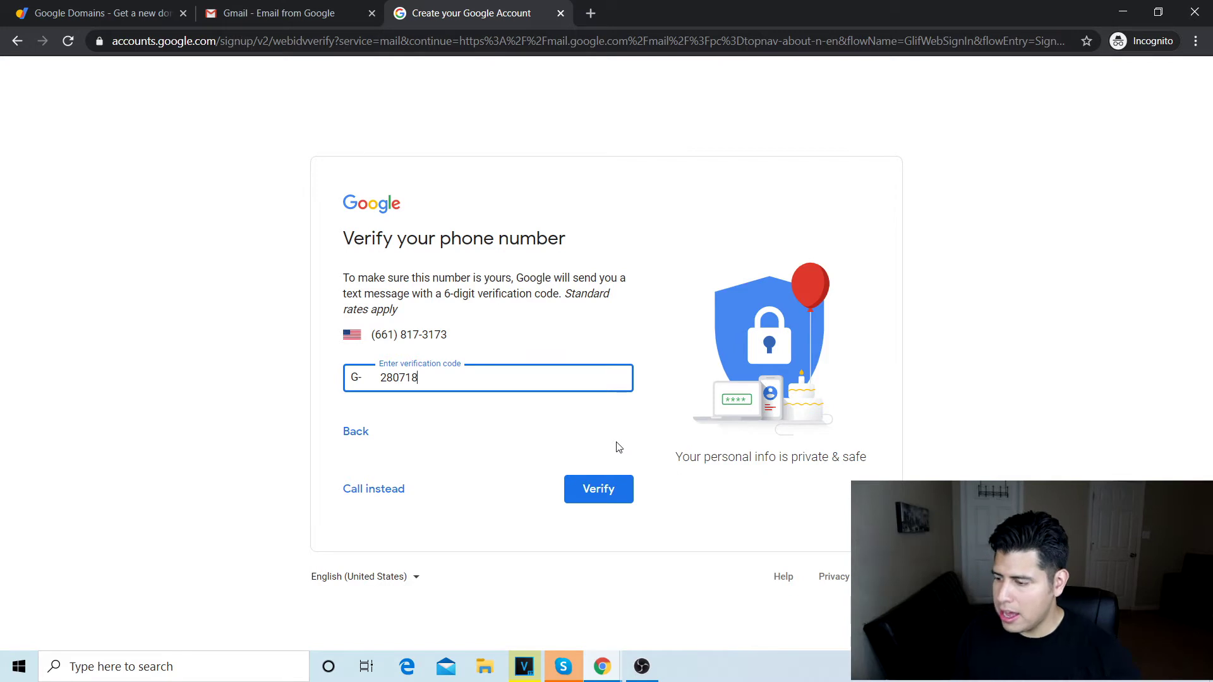
{"action": "left_click", "coordinate": [603, 487]}
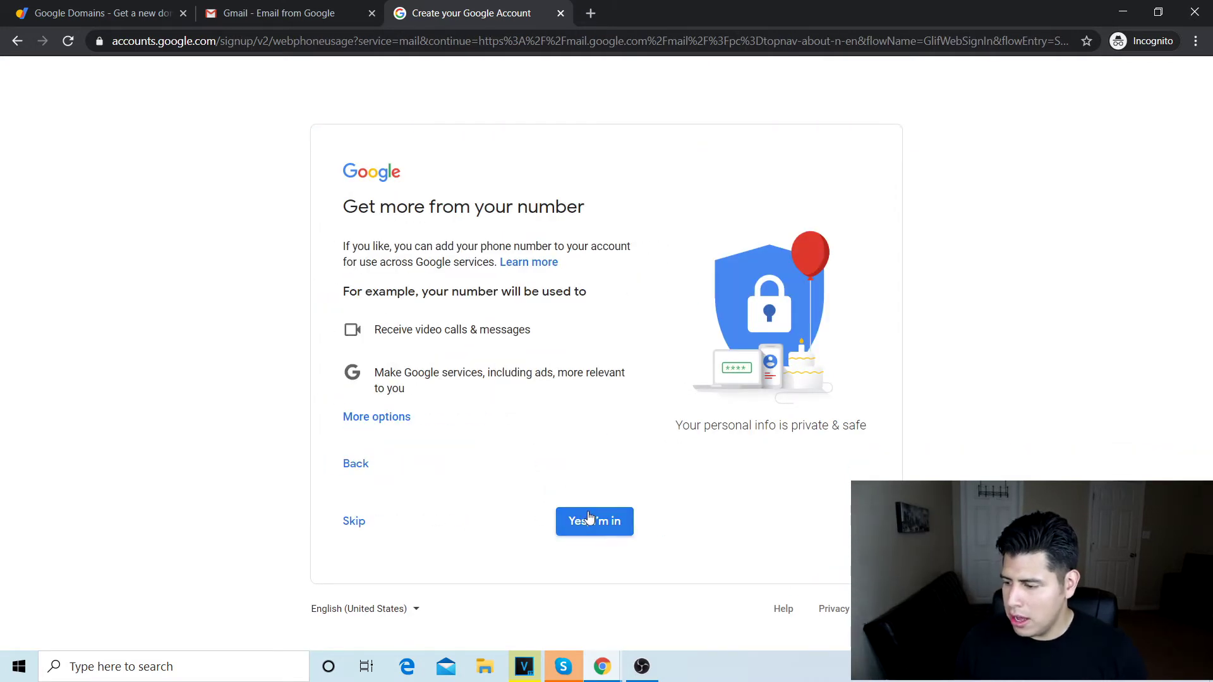
{"action": "left_click", "coordinate": [352, 518]}
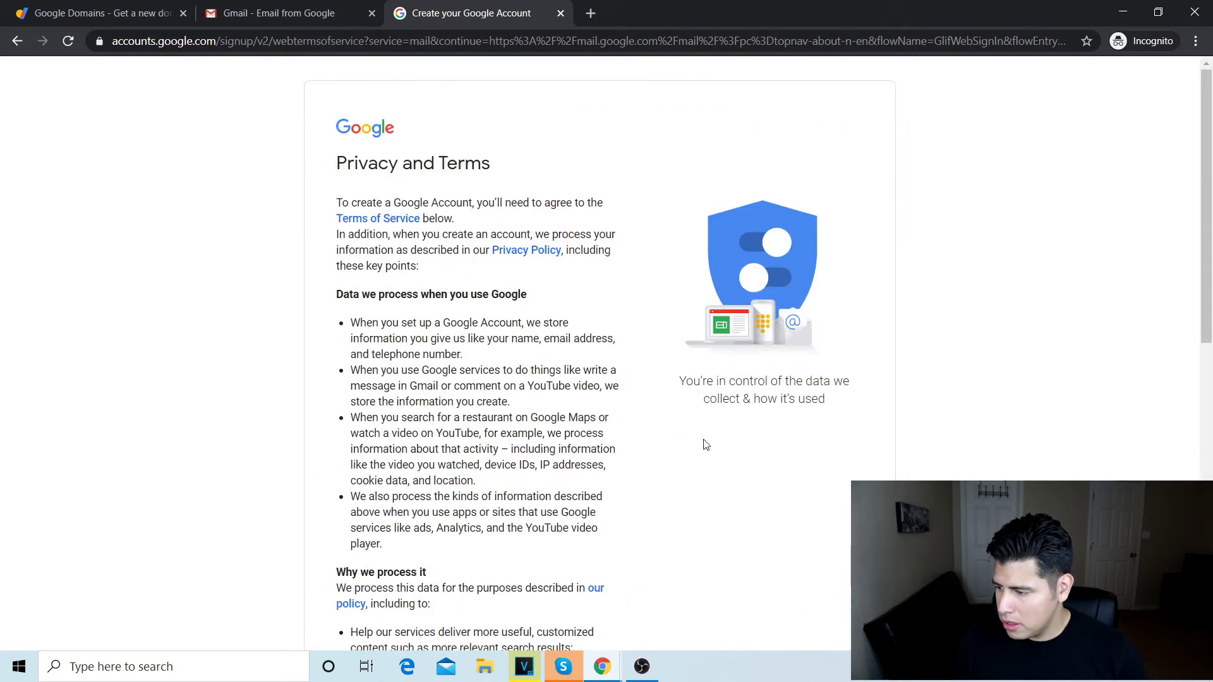
Step: Scroll to the bottom and agree to Google's Privacy and Terms
{"action": "scroll", "coordinate": [705, 444], "scroll_direction": "down", "scroll_amount": 10}
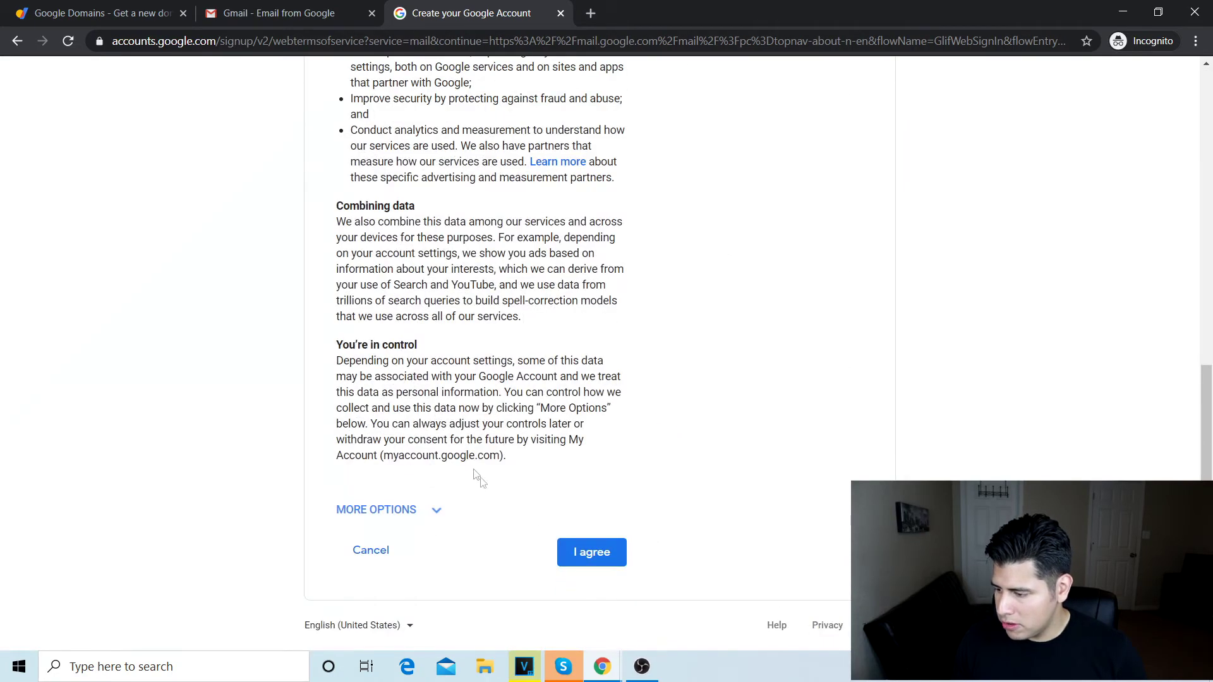
{"action": "left_click", "coordinate": [589, 556]}
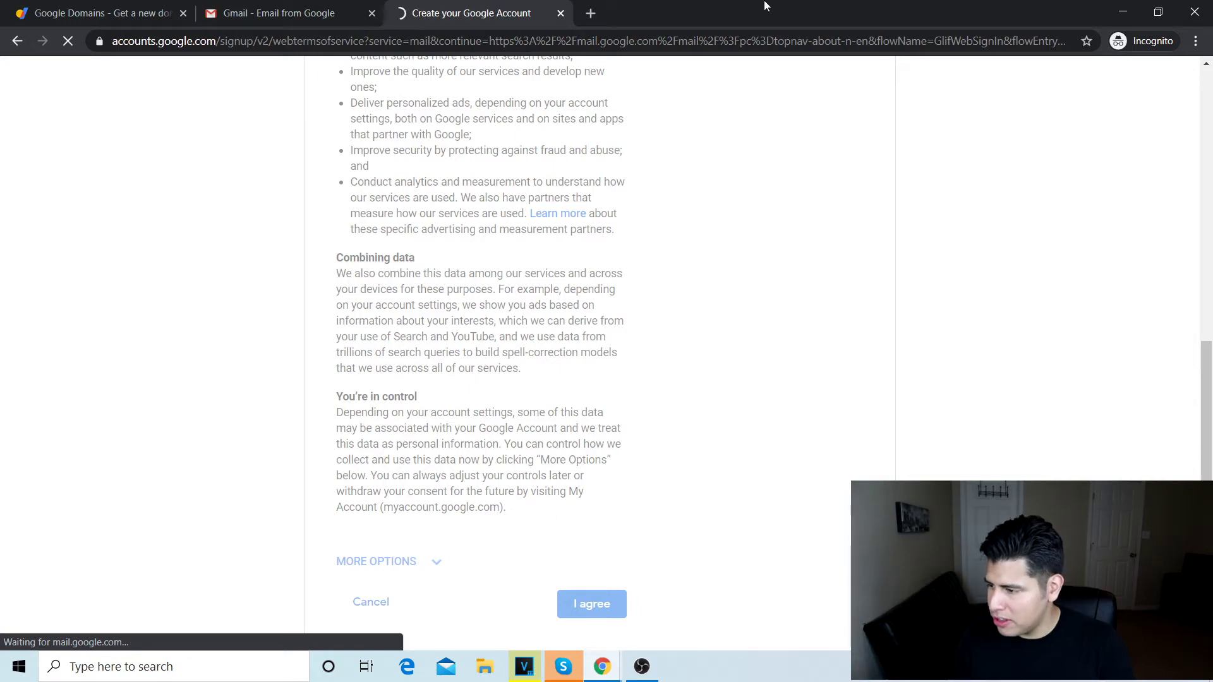
Step: In a new tab, go to shopify.com and start the free trial
{"action": "left_click", "coordinate": [590, 13]}
{"action": "type", "text": "shopify.com"}
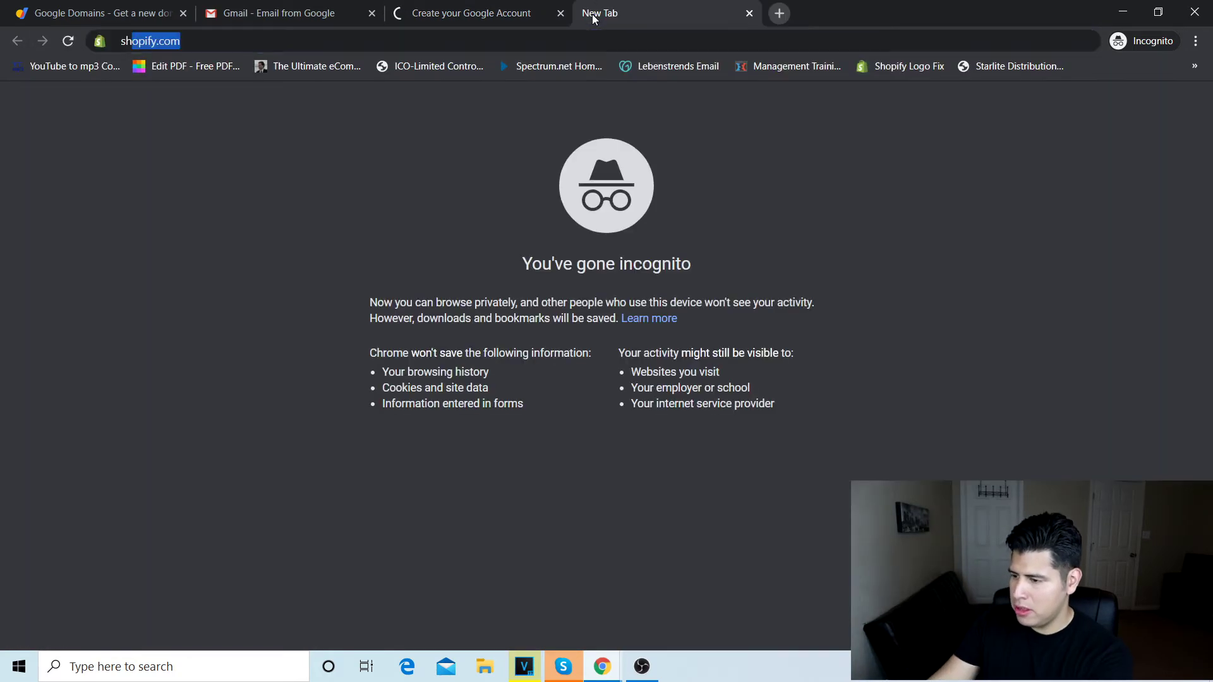
{"action": "key", "text": "Return"}
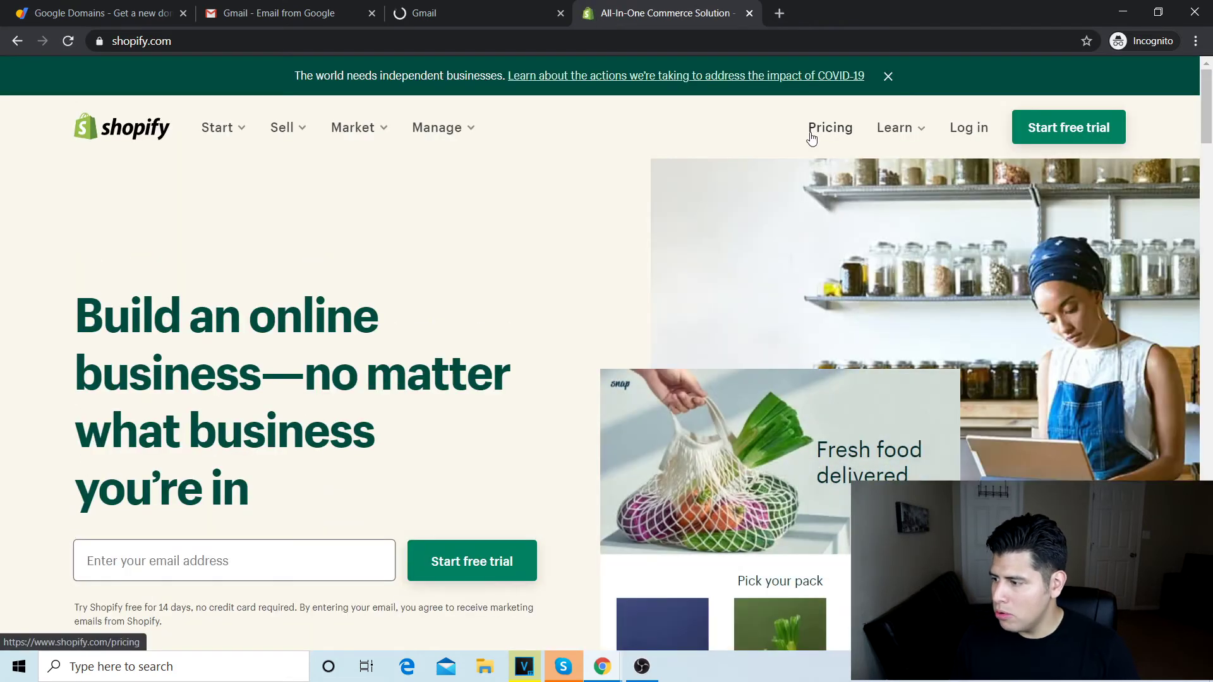
{"action": "left_click", "coordinate": [1063, 128]}
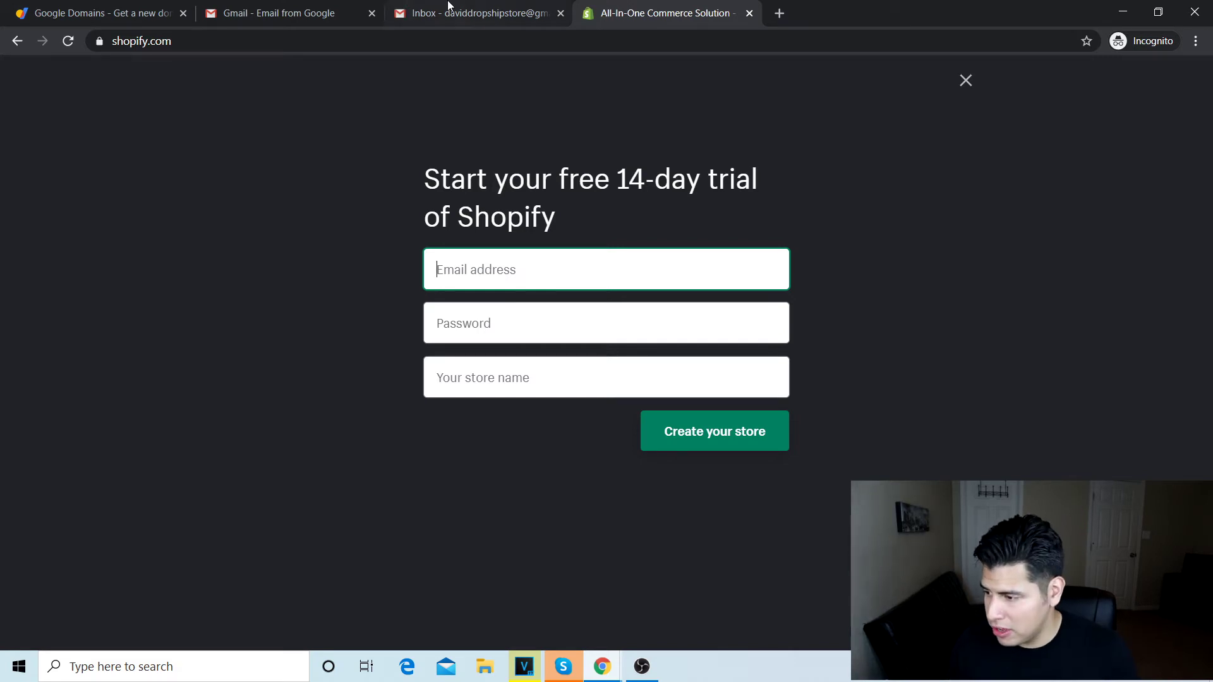
Step: Dismiss Gmail's welcome screens with the Default view kept, then go back to the Shopify tab
{"action": "left_click", "coordinate": [470, 5]}
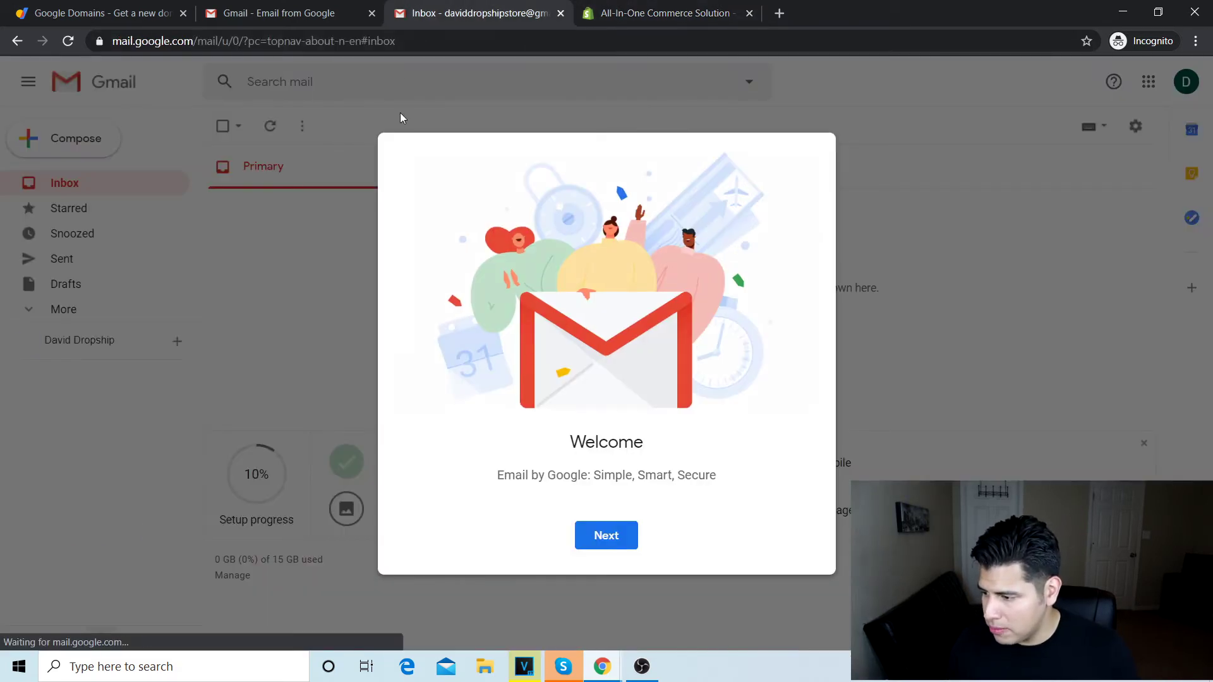
{"action": "left_click", "coordinate": [616, 547]}
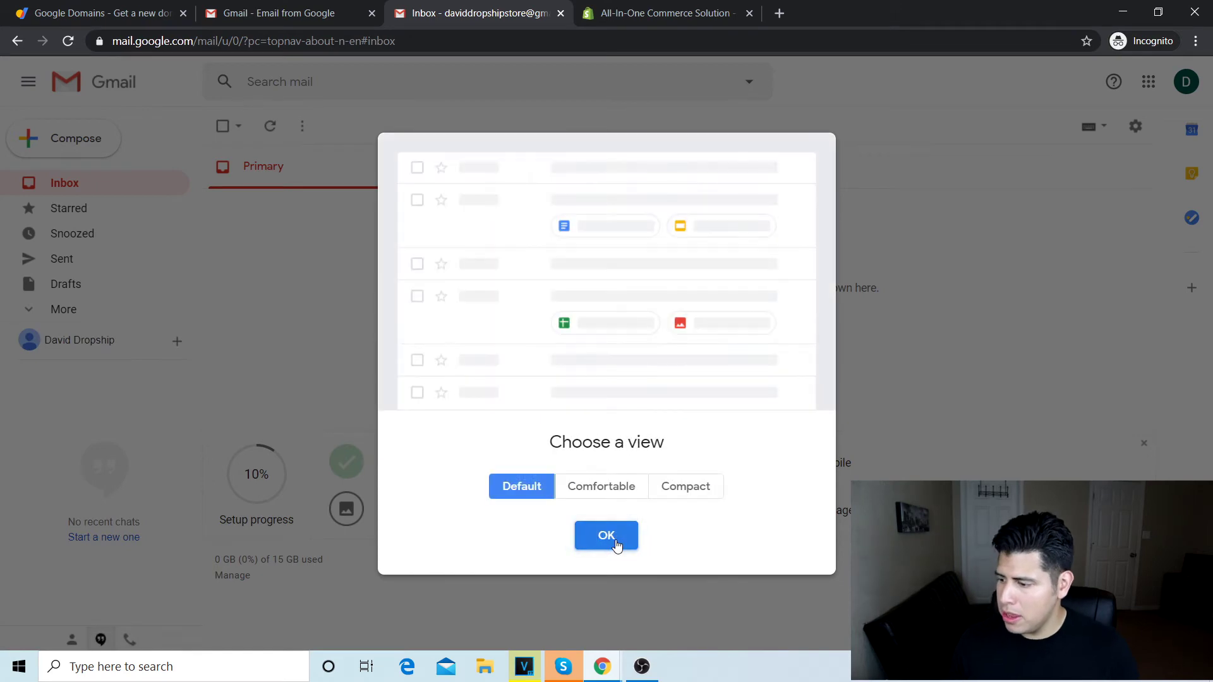
{"action": "left_click", "coordinate": [606, 536]}
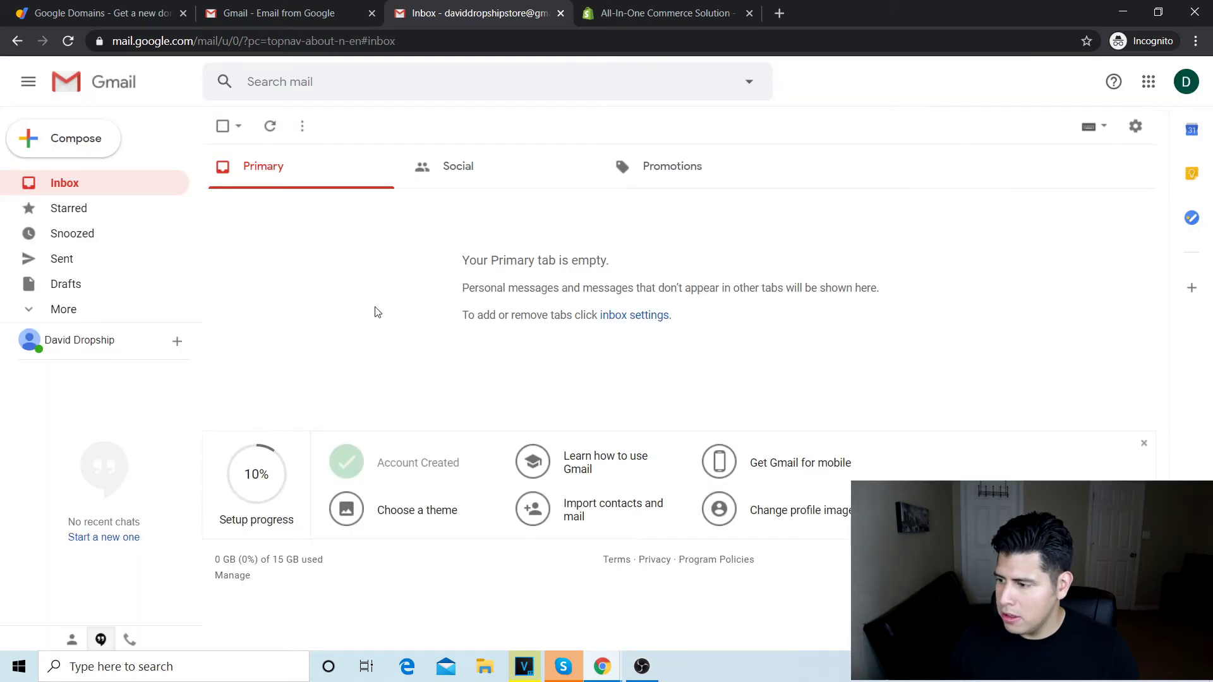
{"action": "left_click", "coordinate": [737, 5]}
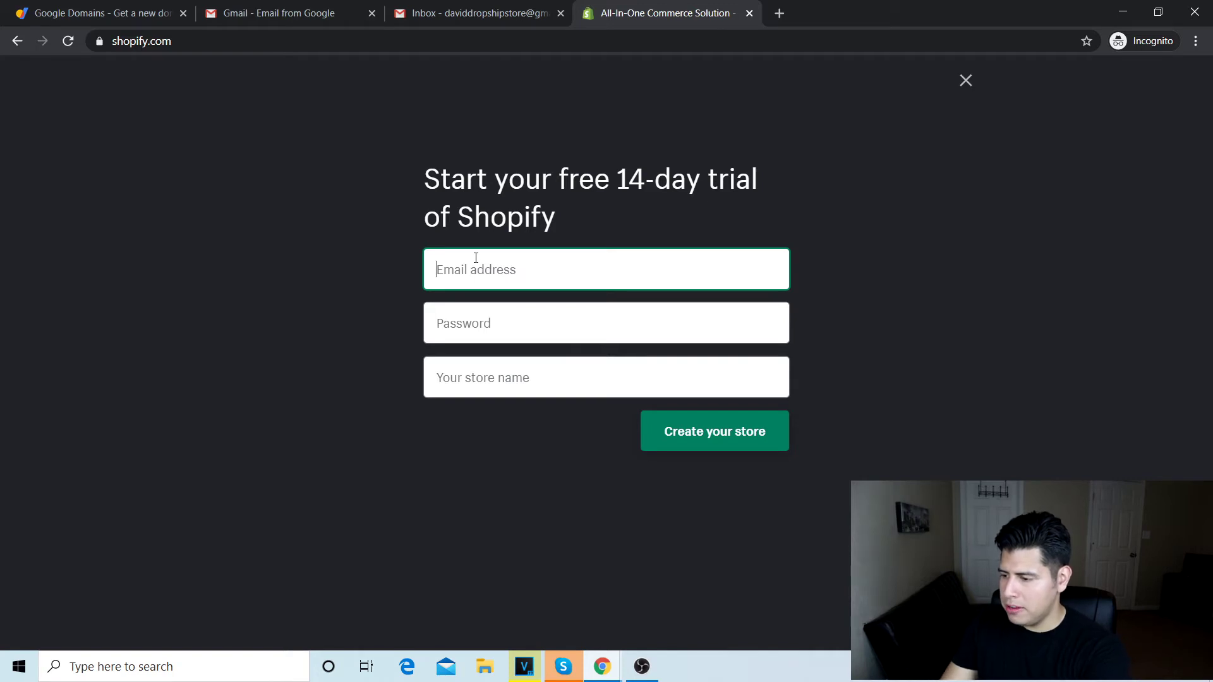
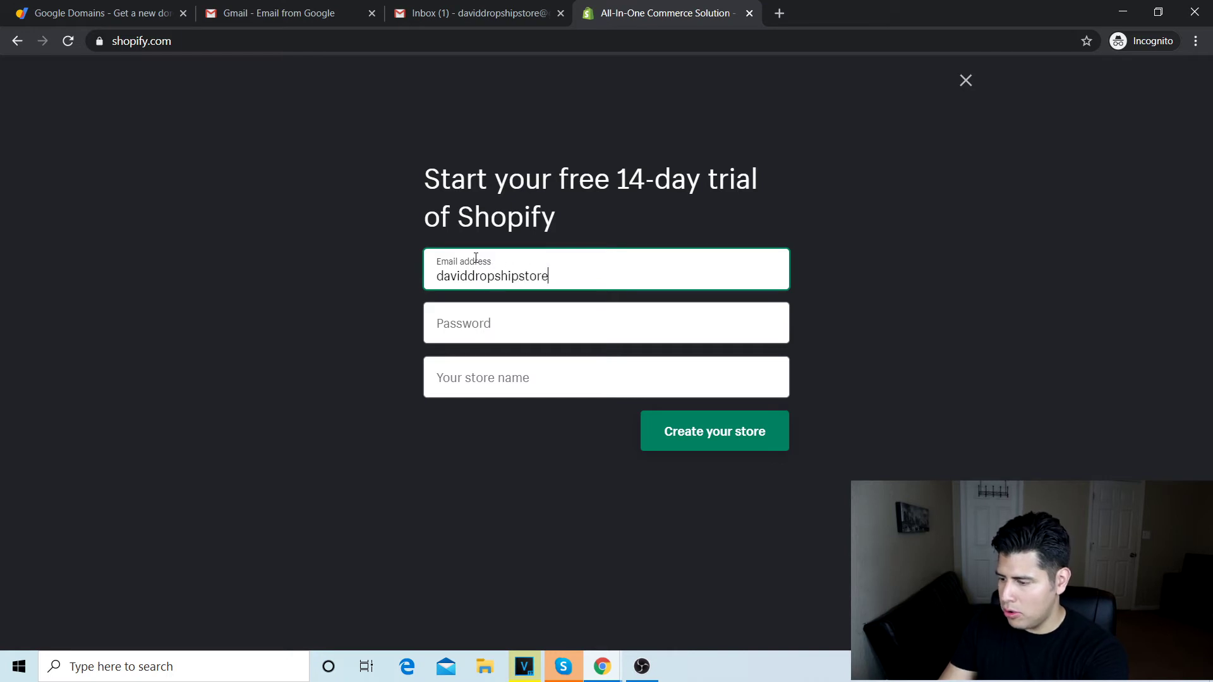
Step: Enter the new Gmail address, a password, and the store name in the trial form
{"action": "key", "text": "Tab"}
{"action": "type", "text": "*********"}
{"action": "left_click", "coordinate": [508, 375]}
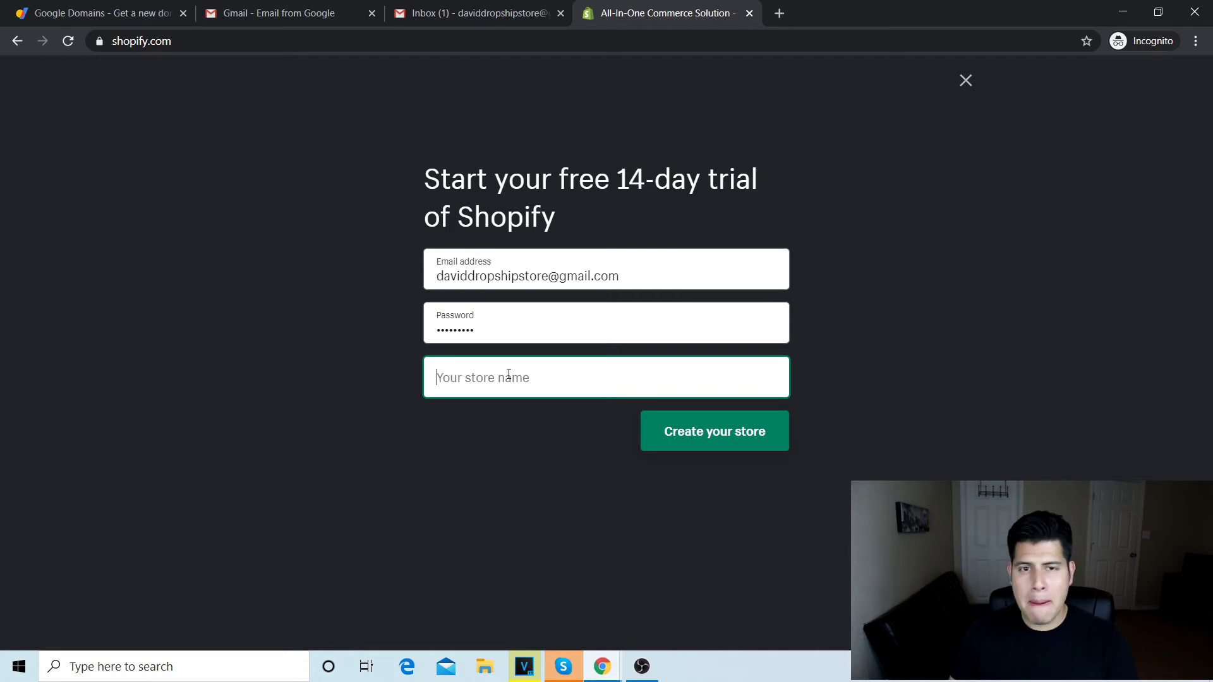
{"action": "type", "text": "DAvid"}
{"action": "key", "text": "BackSpace"}
{"action": "key", "text": "BackSpace"}
{"action": "key", "text": "BackSpace"}
{"action": "key", "text": "BackSpace"}
{"action": "key", "text": "BackSpace"}
{"action": "type", "text": "av"}
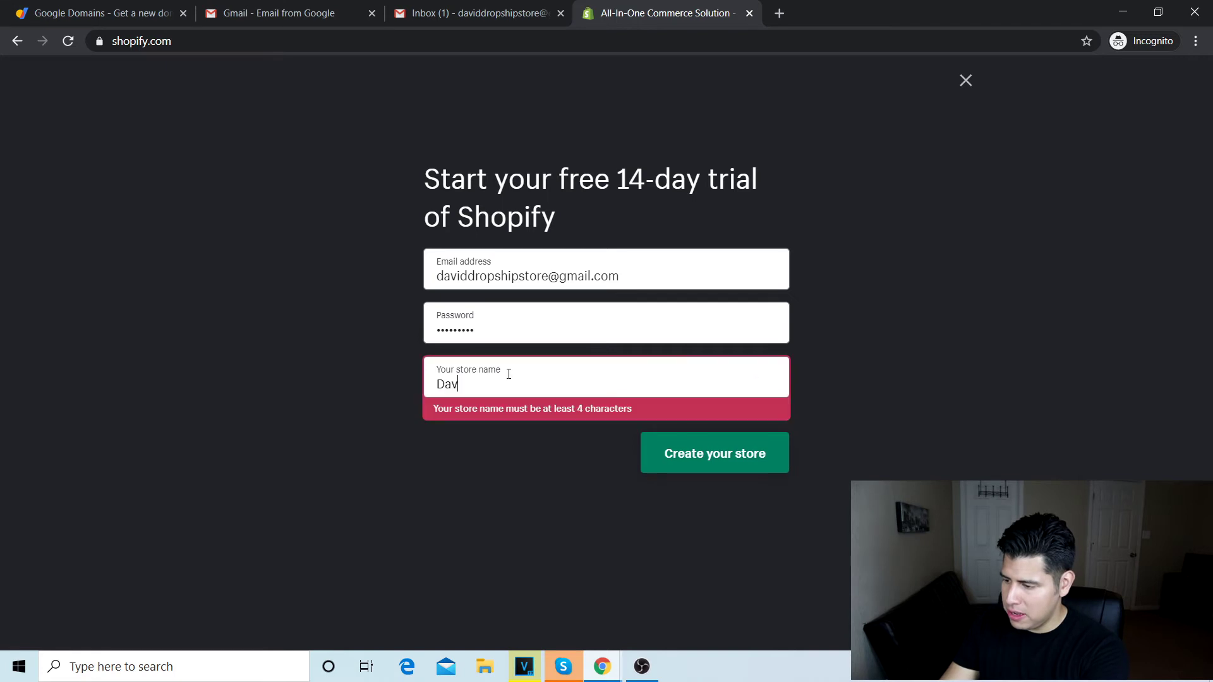
{"action": "type", "text": "id Dropship Store"}
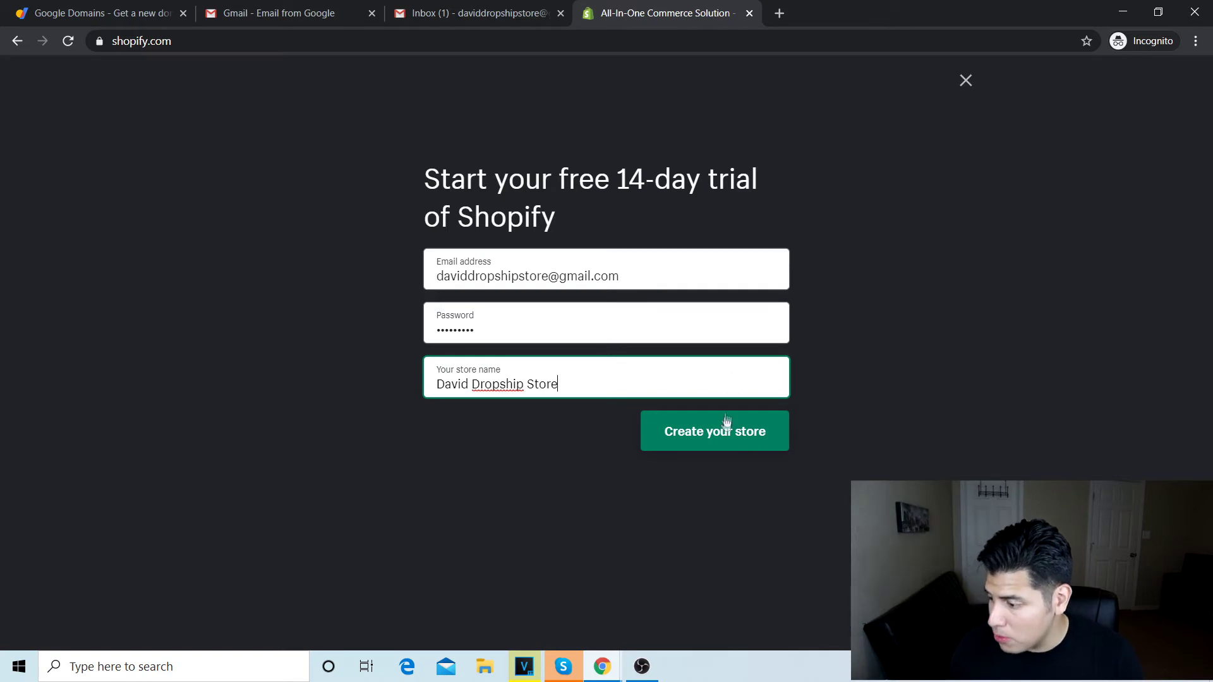
Step: Submit the trial form with Create your store and wait for the setup questionnaire
{"action": "left_click", "coordinate": [723, 435]}
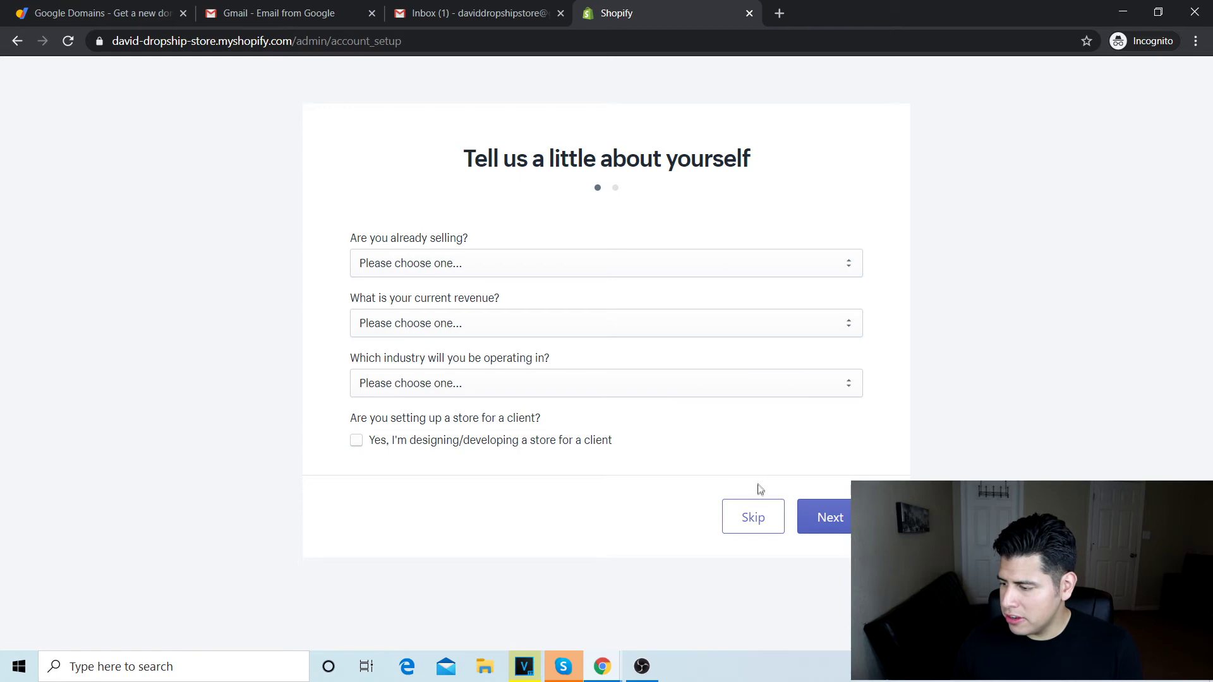
Step: Skip the selling questions, submit the business address form, and enter the store admin
{"action": "left_click", "coordinate": [751, 518]}
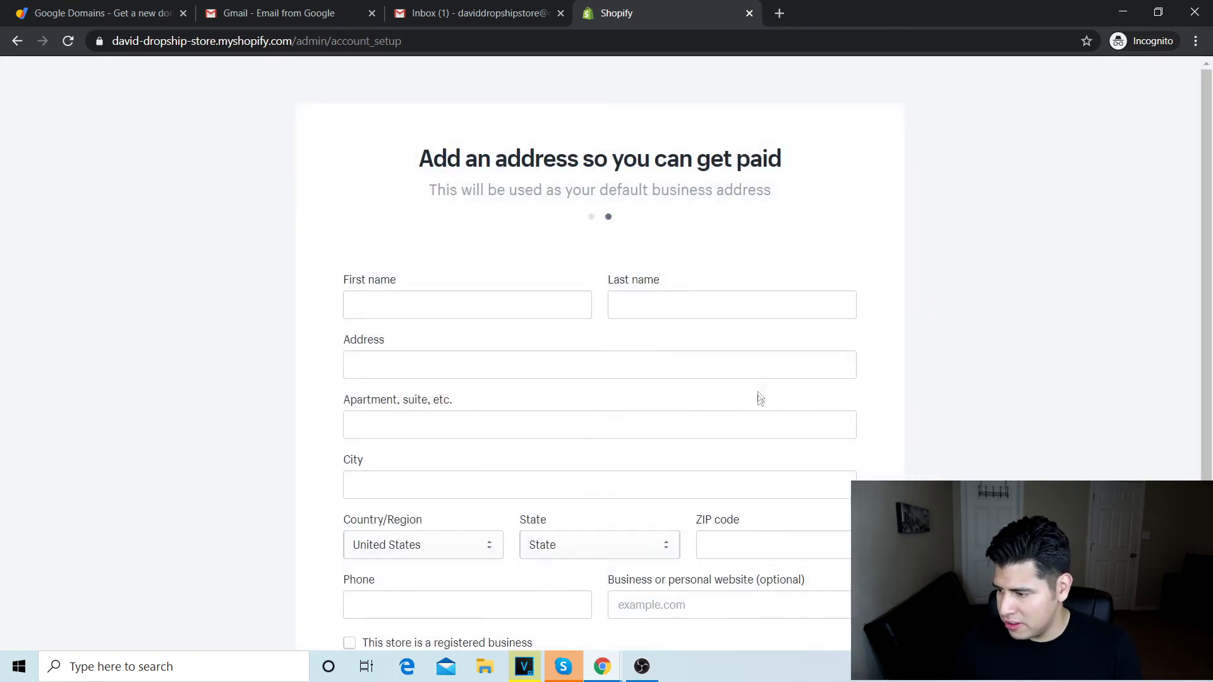
{"action": "scroll", "coordinate": [815, 350], "scroll_direction": "down", "scroll_amount": 3}
{"action": "scroll", "coordinate": [815, 350], "scroll_direction": "up", "scroll_amount": 2}
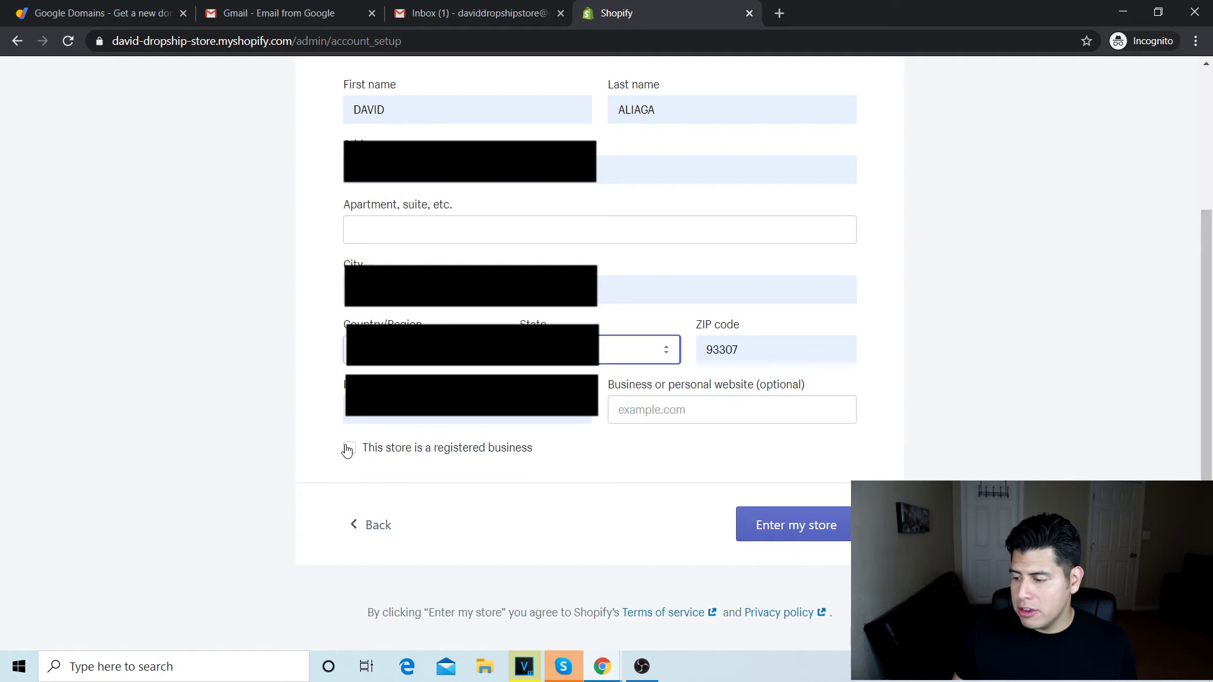
{"action": "left_click", "coordinate": [793, 530]}
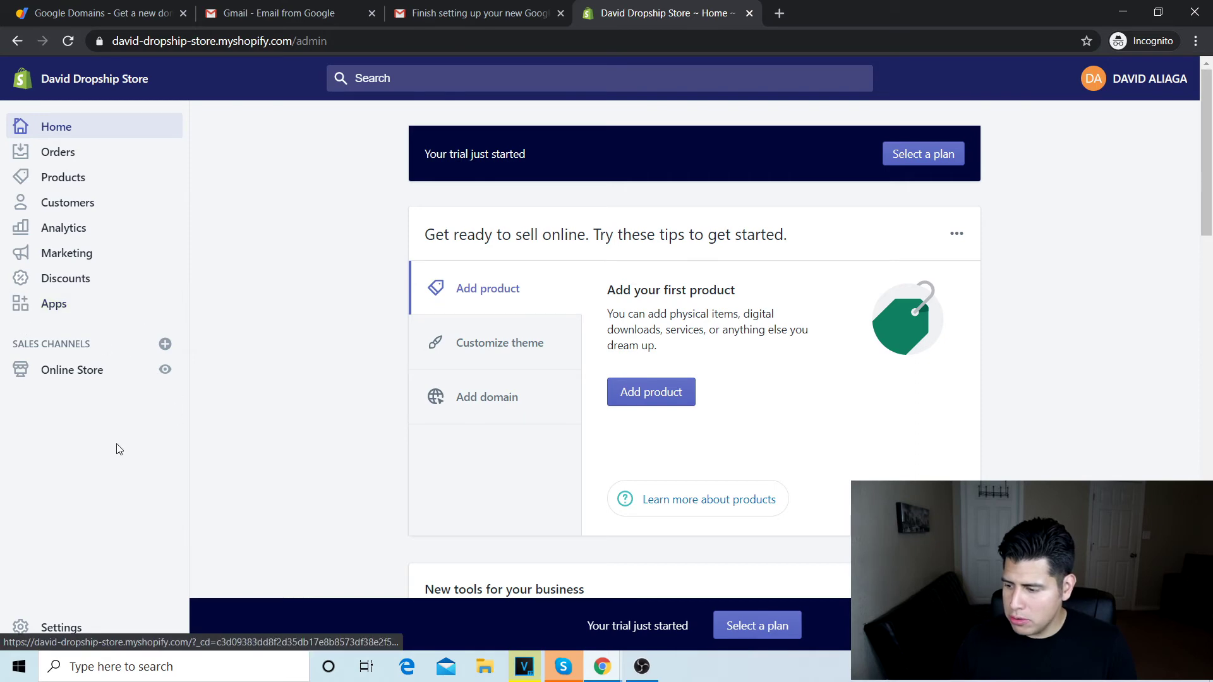
Step: Visit the store's domains page under Online Store
{"action": "scroll", "coordinate": [118, 448], "scroll_direction": "down", "scroll_amount": 2}
{"action": "left_click", "coordinate": [75, 372]}
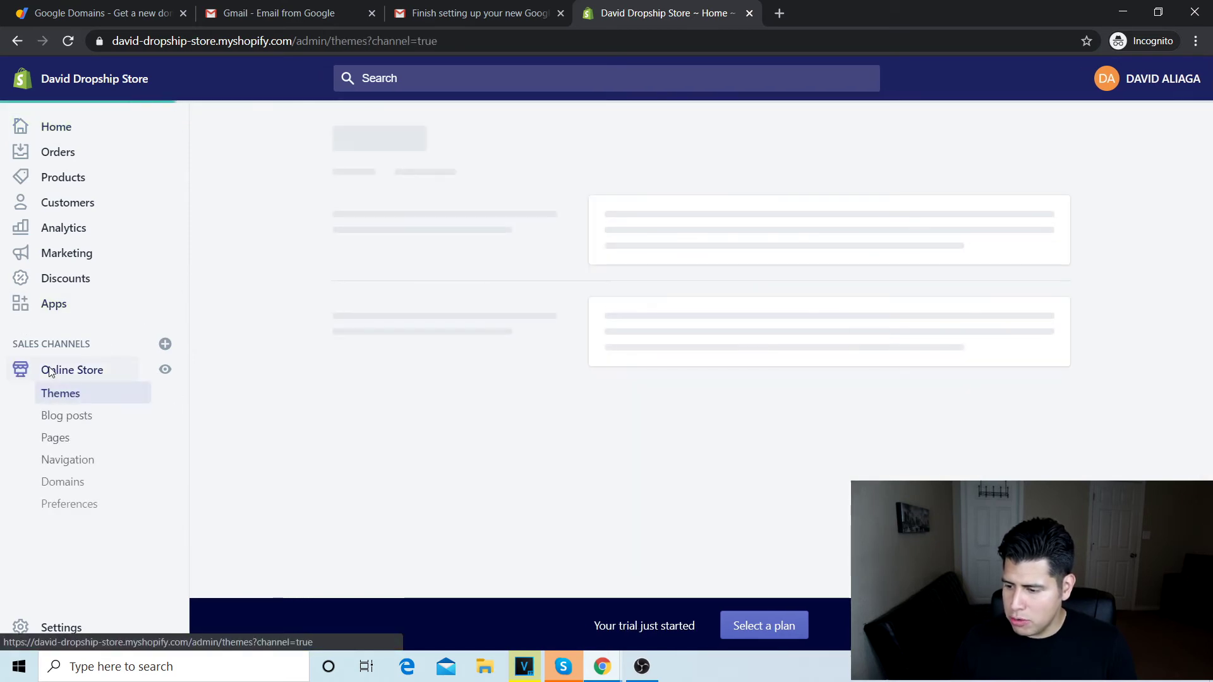
{"action": "left_click", "coordinate": [63, 482]}
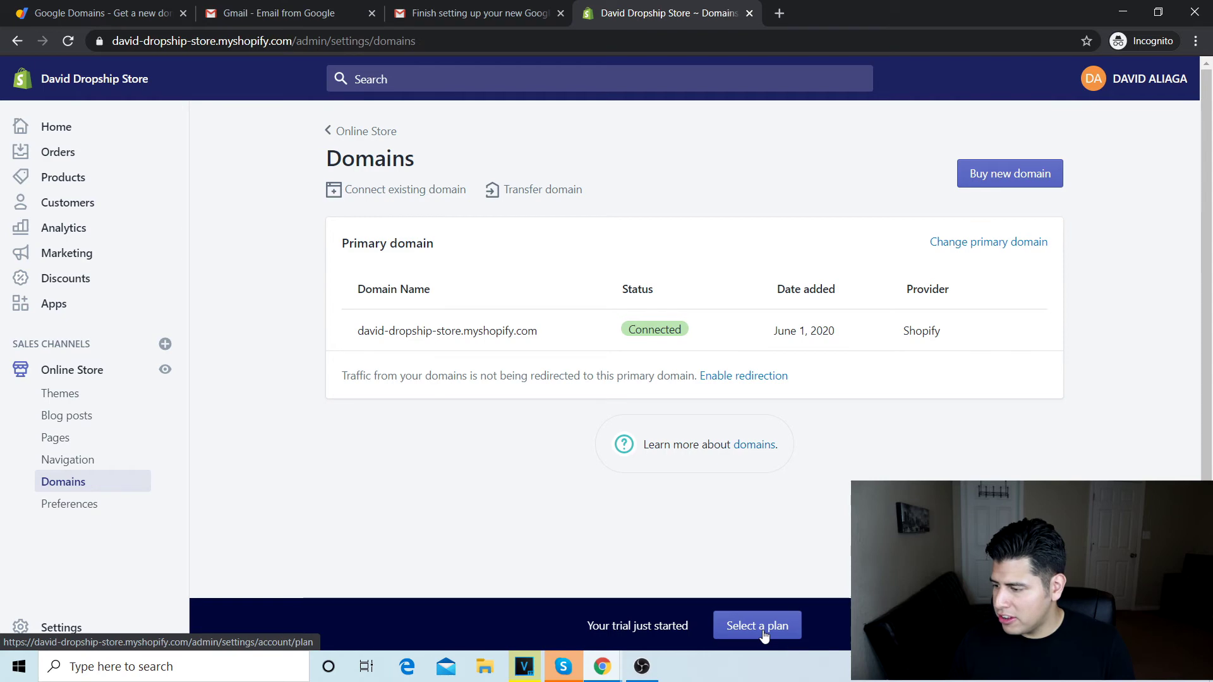
Step: Compare the plans and pick the $29/month Basic Shopify plan
{"action": "left_click", "coordinate": [763, 626]}
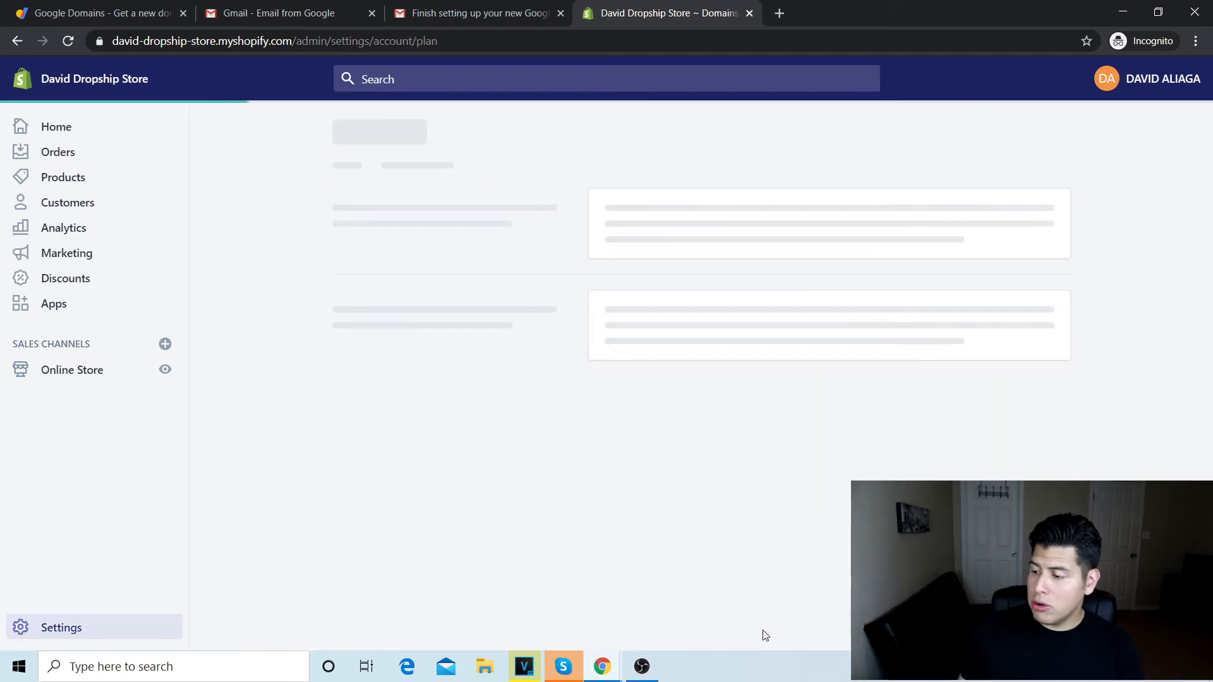
{"action": "scroll", "coordinate": [766, 632], "scroll_direction": "down", "scroll_amount": 2}
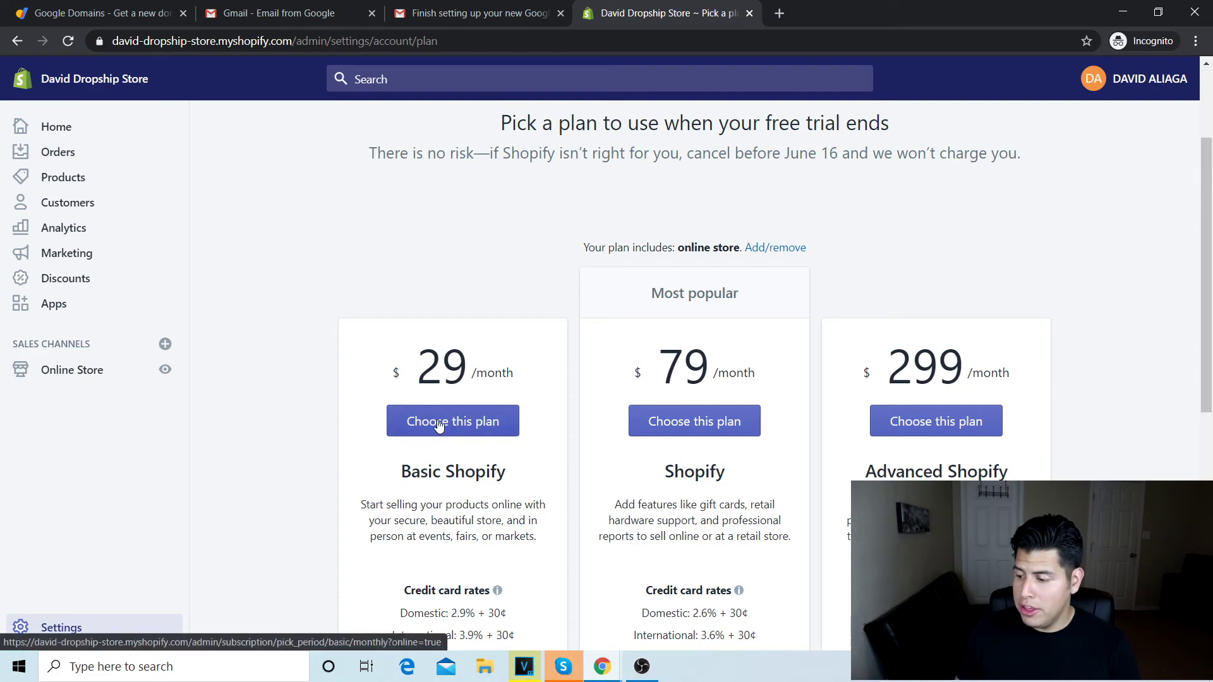
{"action": "scroll", "coordinate": [437, 417], "scroll_direction": "down", "scroll_amount": 8}
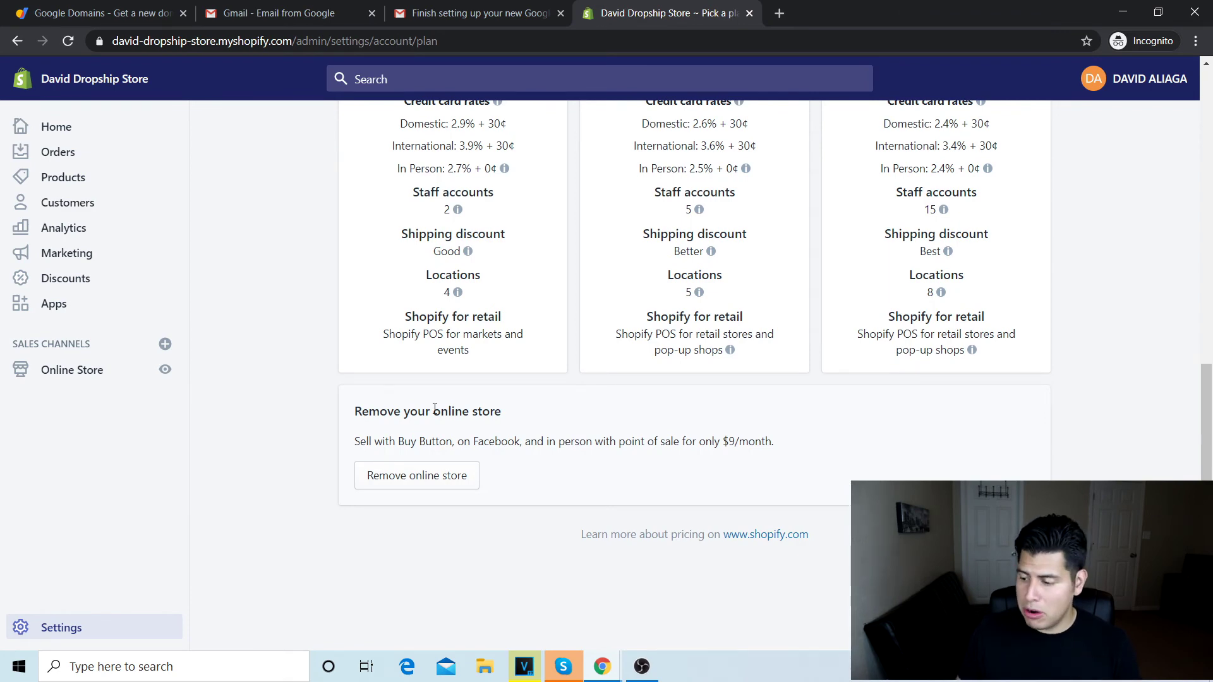
{"action": "scroll", "coordinate": [441, 417], "scroll_direction": "up", "scroll_amount": 3}
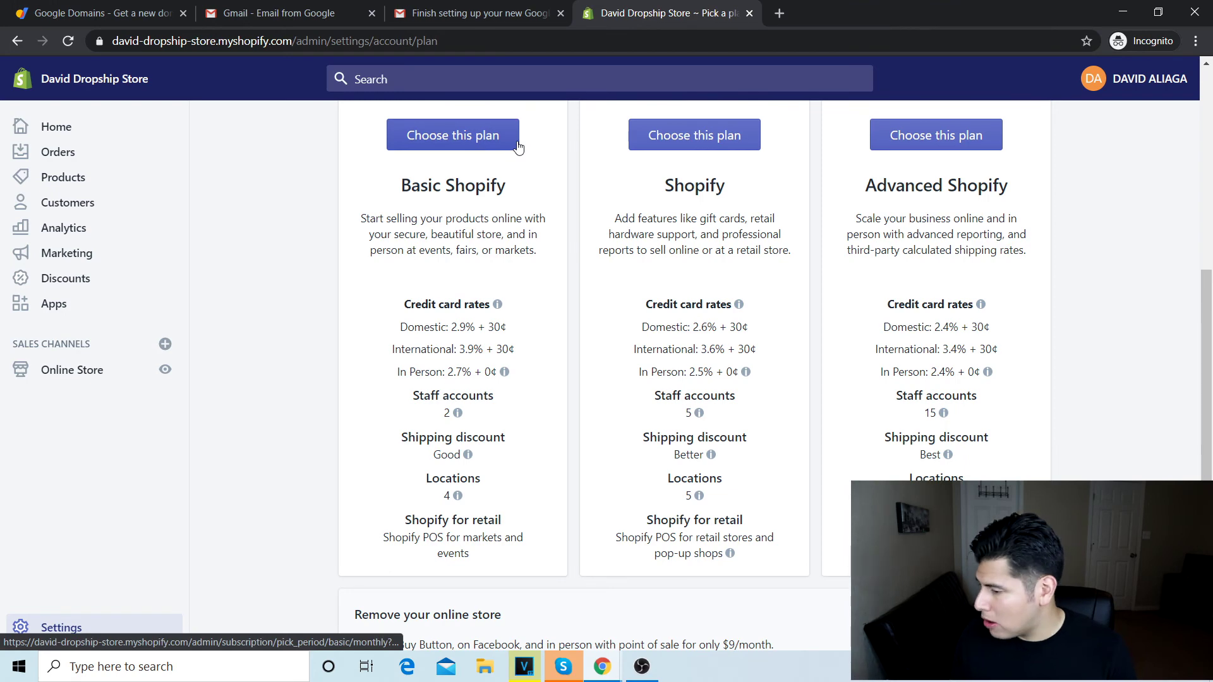
{"action": "left_click", "coordinate": [483, 134]}
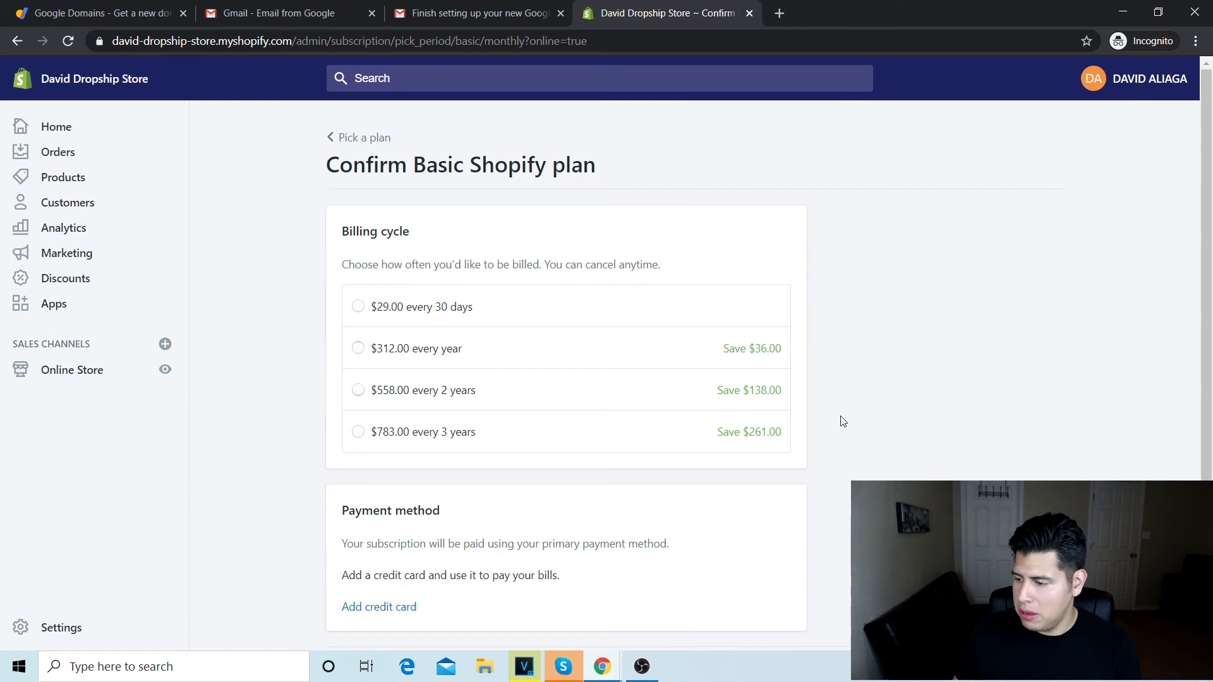
Step: Bill Basic Shopify at $29.00 every 30 days, add a credit card, and start the plan
{"action": "left_click", "coordinate": [359, 307]}
{"action": "scroll", "coordinate": [789, 335], "scroll_direction": "down", "scroll_amount": 2}
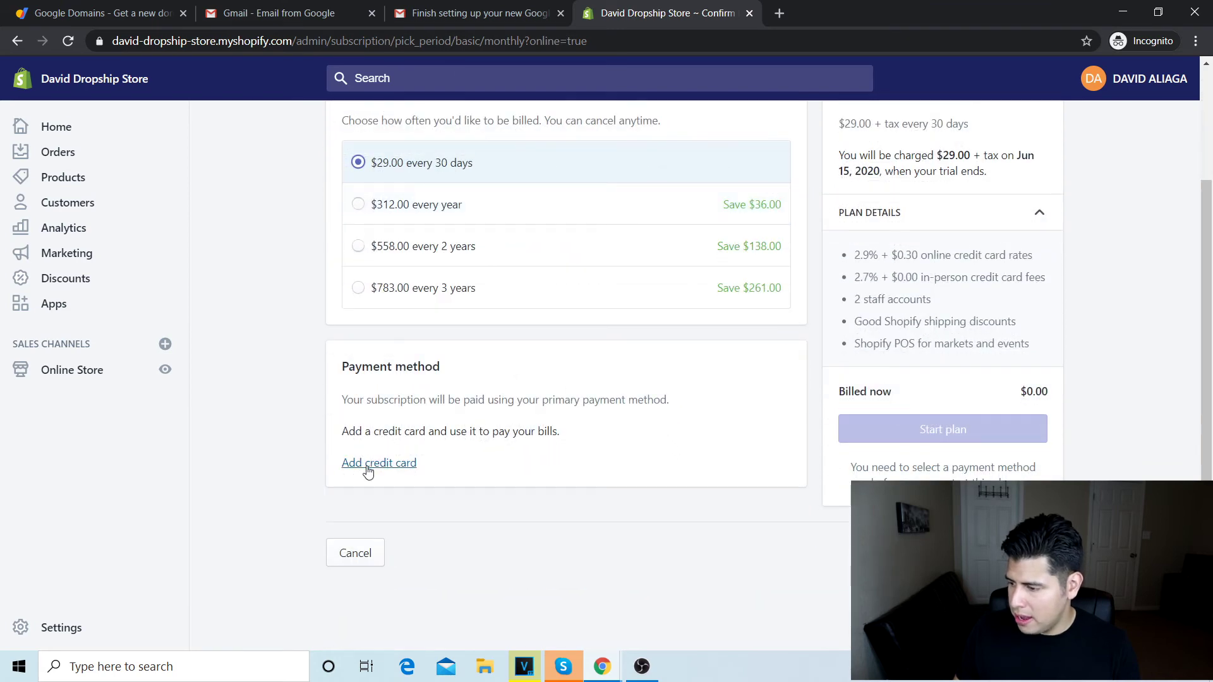
{"action": "left_click", "coordinate": [373, 465]}
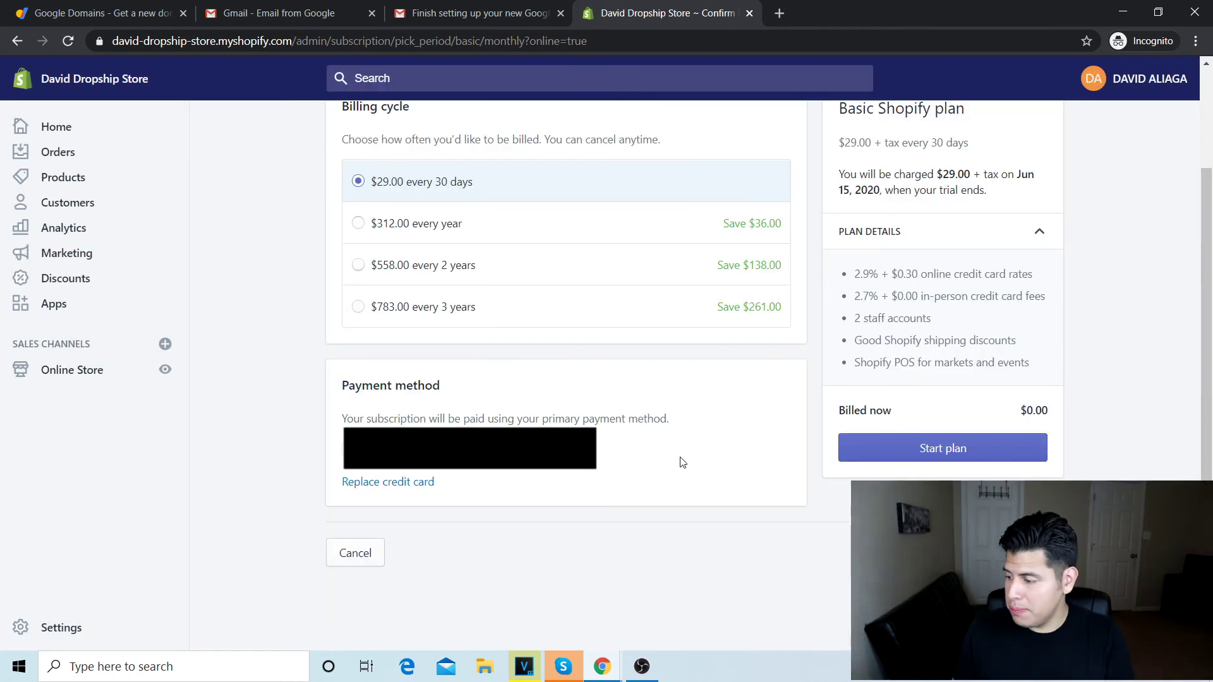
{"action": "left_click", "coordinate": [934, 451]}
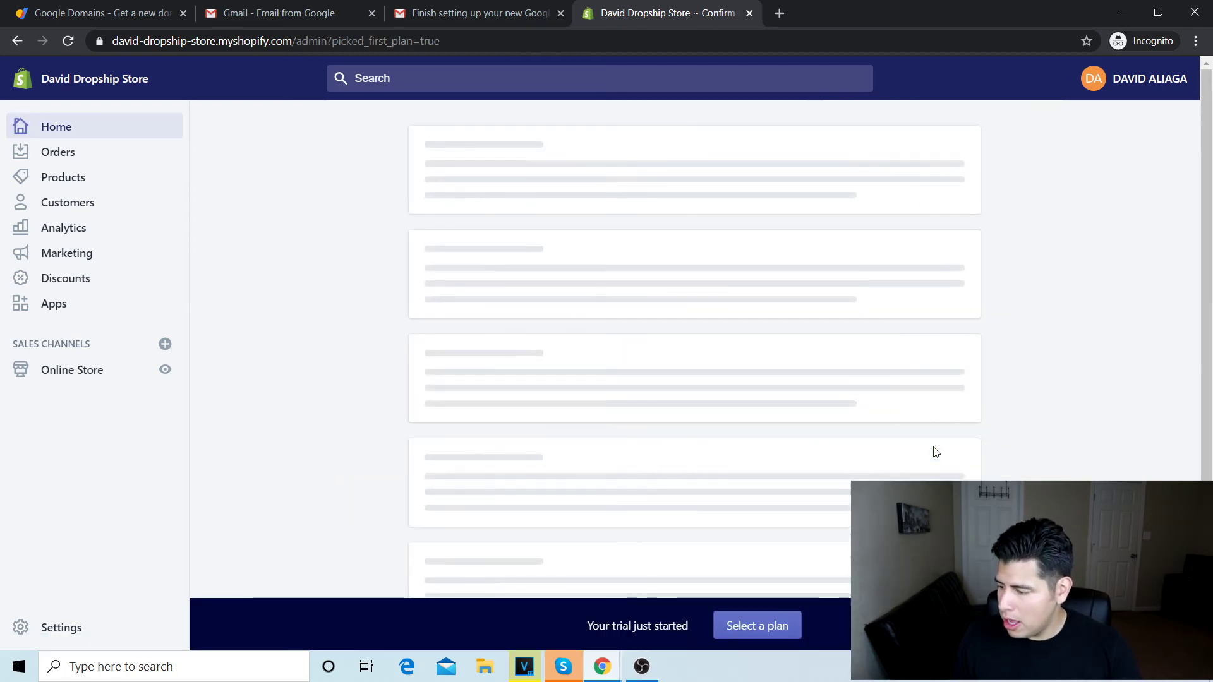
Step: Confirm from the trial banner's plan page that the store is on Basic Shopify
{"action": "scroll", "coordinate": [579, 525], "scroll_direction": "down", "scroll_amount": 2}
{"action": "scroll", "coordinate": [579, 526], "scroll_direction": "down", "scroll_amount": 2}
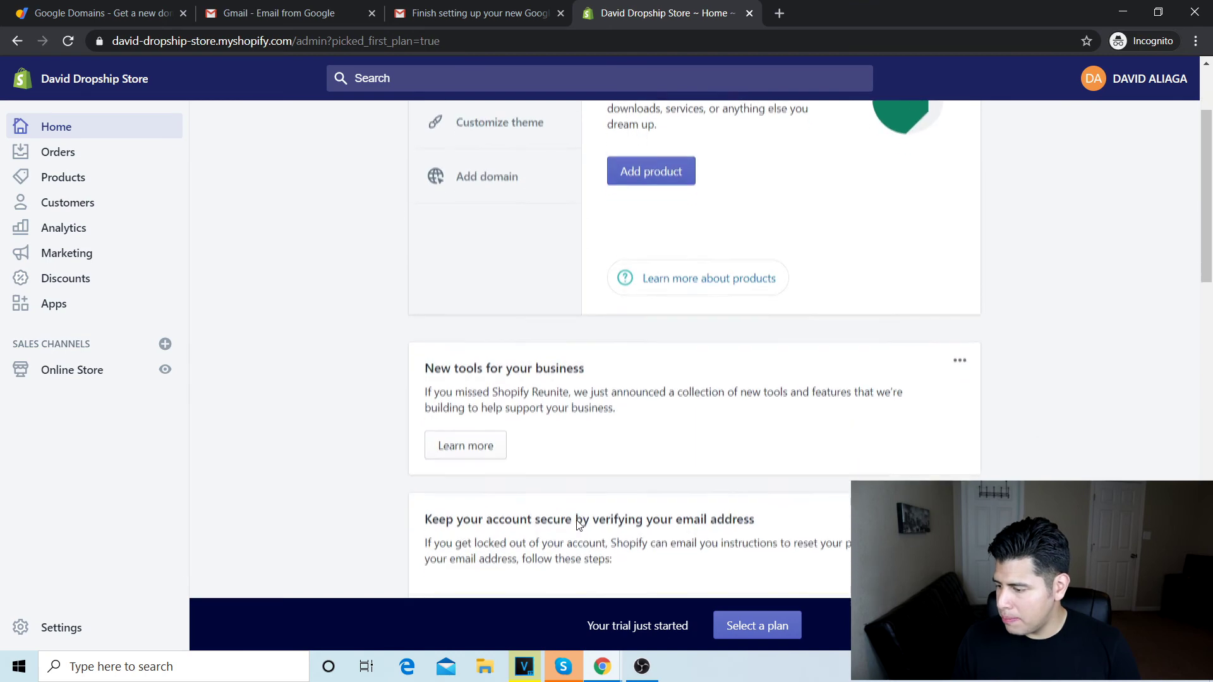
{"action": "left_click", "coordinate": [740, 625]}
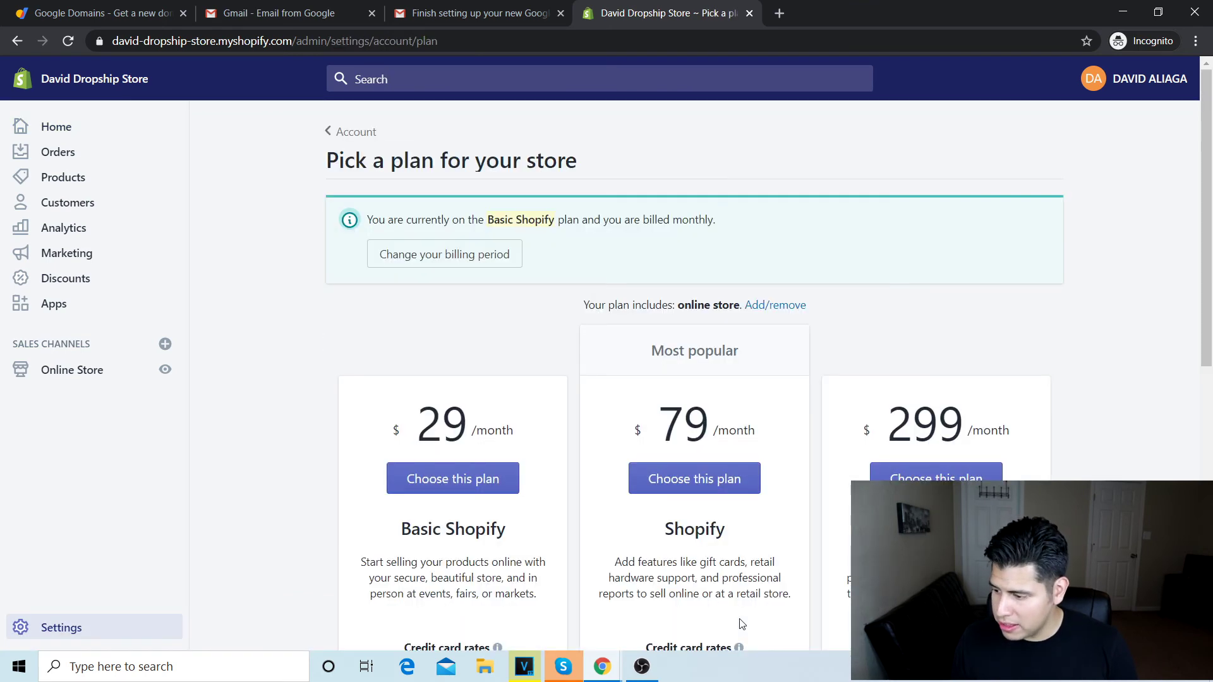
{"action": "key", "text": "alt+Left"}
Step: Open the Online Store sales channel from the admin Home page
{"action": "scroll", "coordinate": [523, 486], "scroll_direction": "down", "scroll_amount": 6}
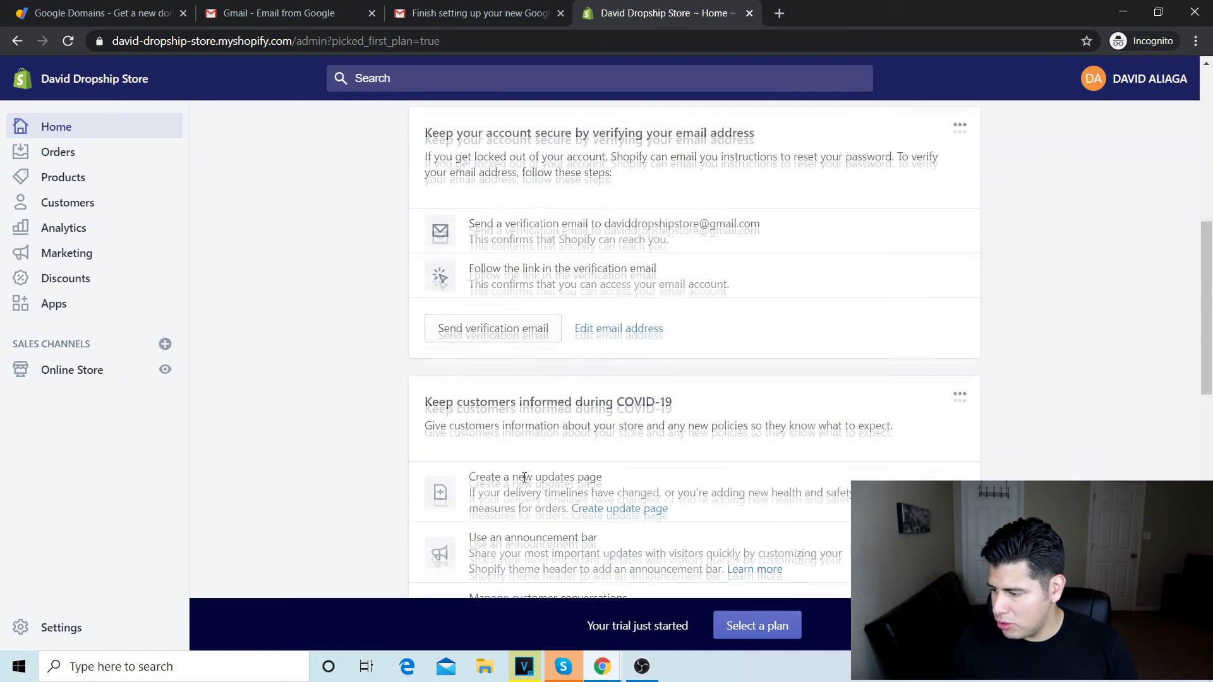
{"action": "scroll", "coordinate": [524, 478], "scroll_direction": "down", "scroll_amount": 5}
{"action": "scroll", "coordinate": [522, 476], "scroll_direction": "up", "scroll_amount": 5}
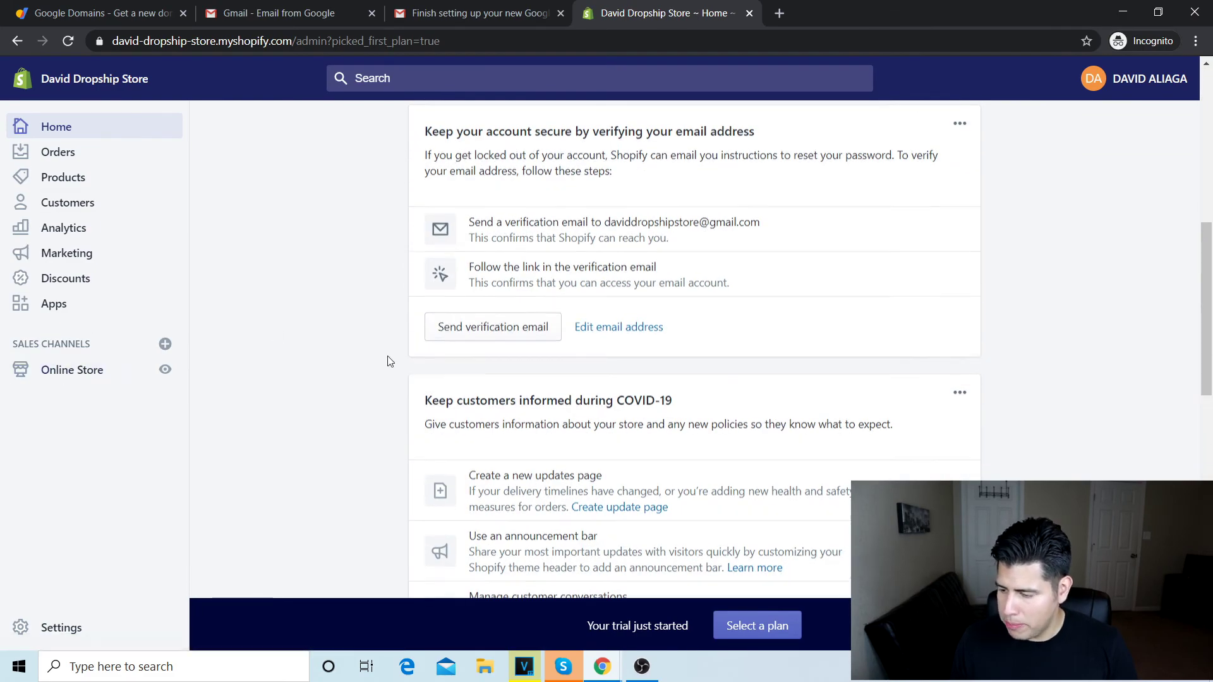
{"action": "scroll", "coordinate": [387, 360], "scroll_direction": "down", "scroll_amount": 2}
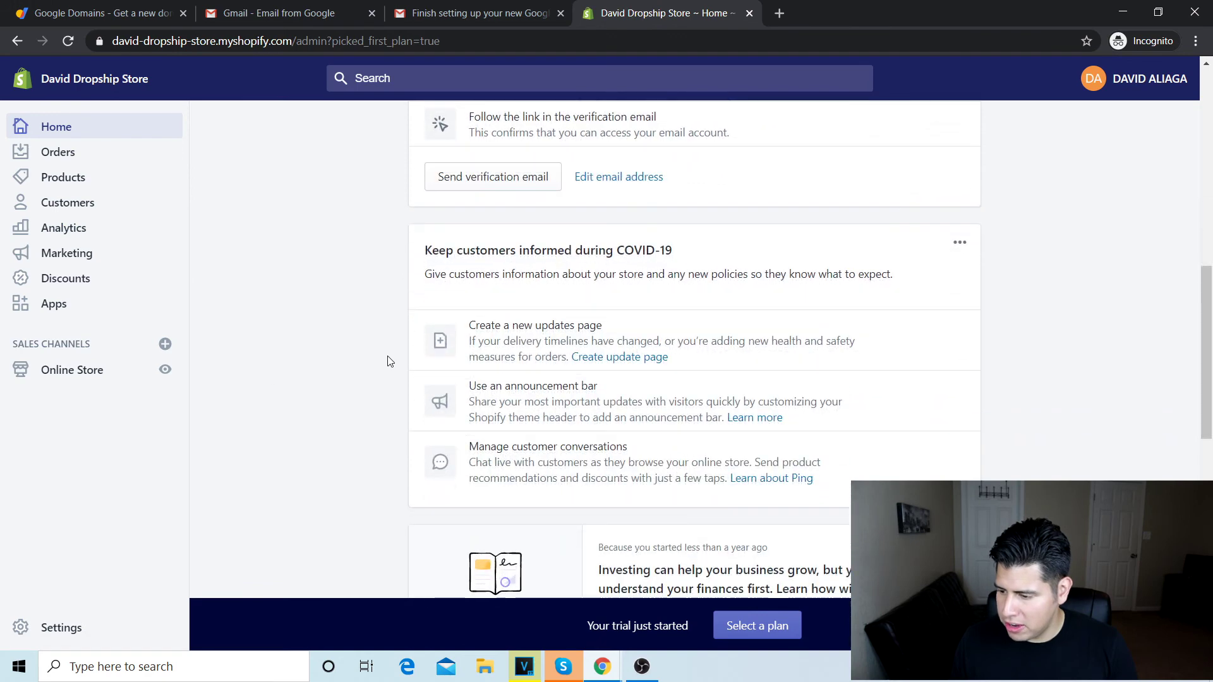
{"action": "left_click", "coordinate": [43, 372]}
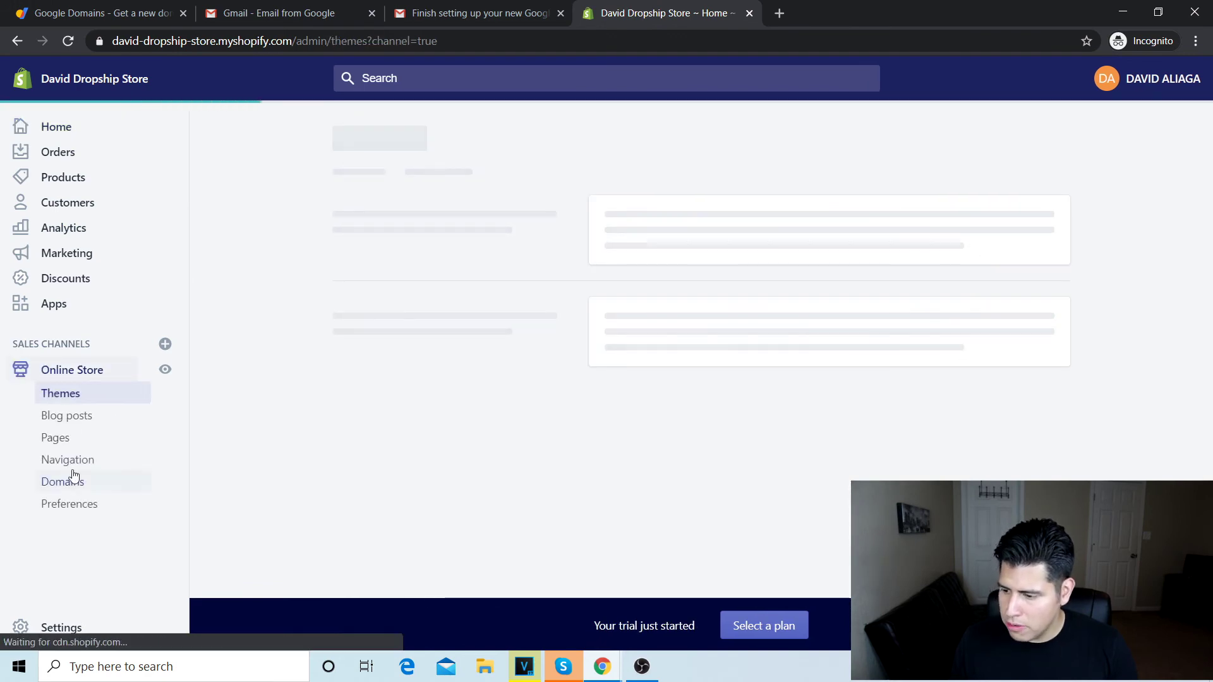
Step: Search for daviddropshipstore.com under Buy new domain and see .com priced at $14 USD/year
{"action": "left_click", "coordinate": [74, 487]}
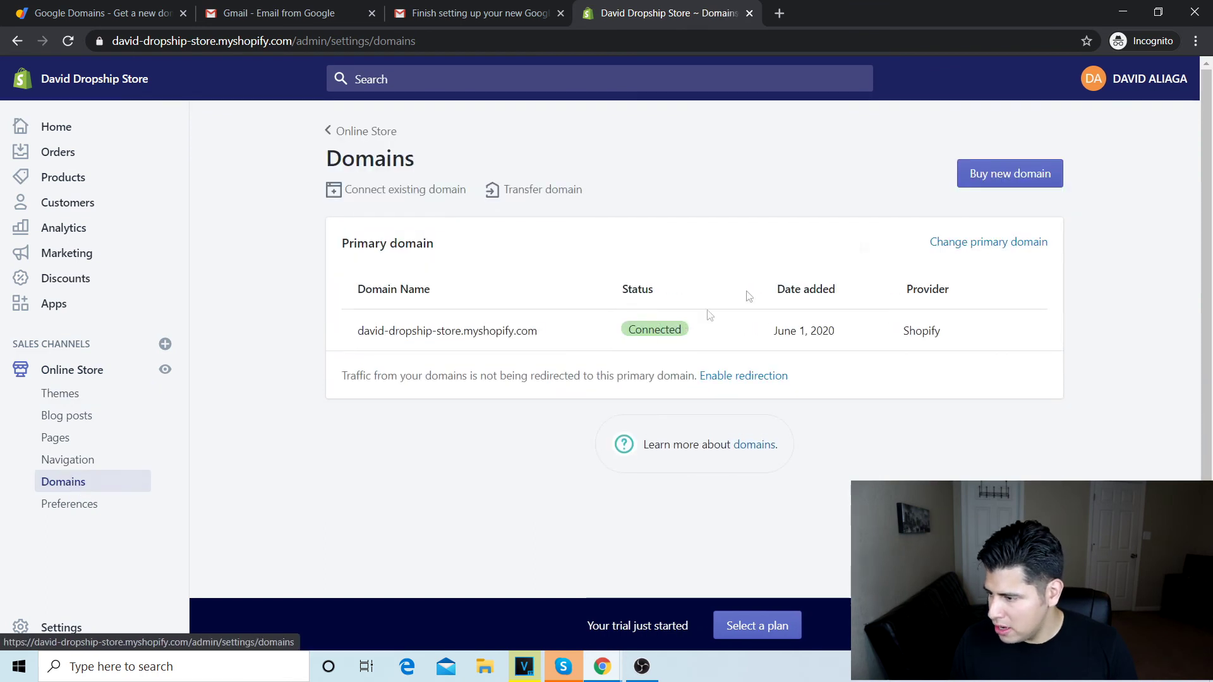
{"action": "left_click", "coordinate": [1013, 183]}
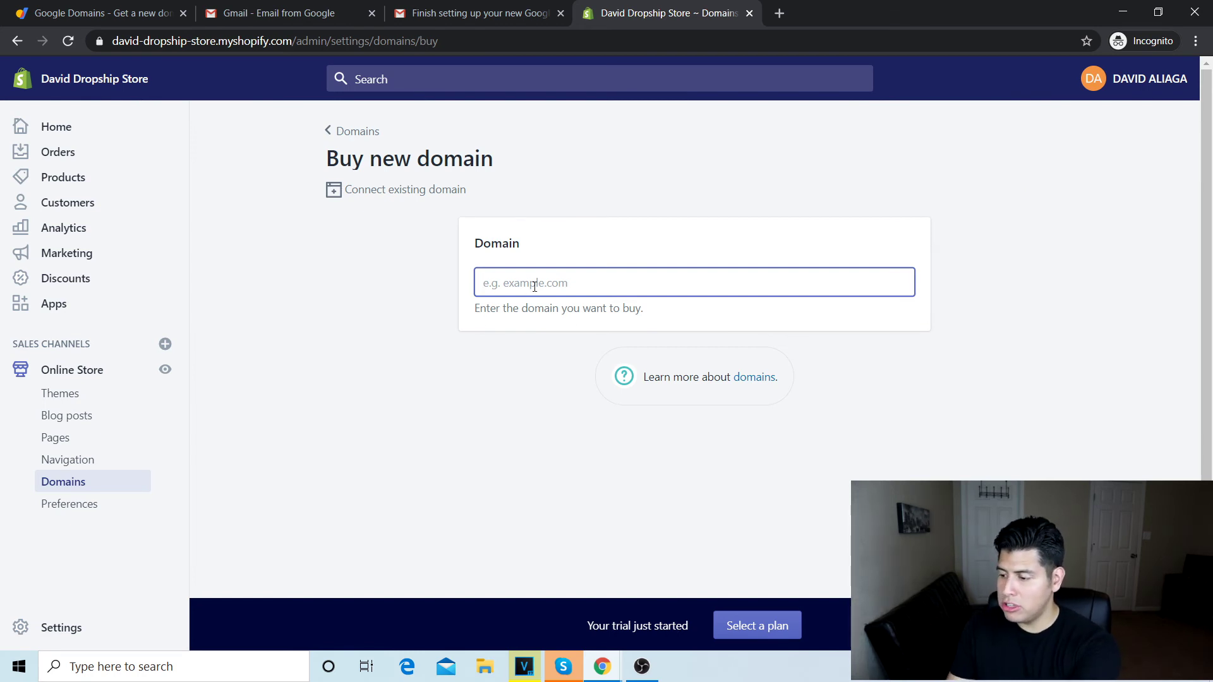
{"action": "type", "text": "d"}
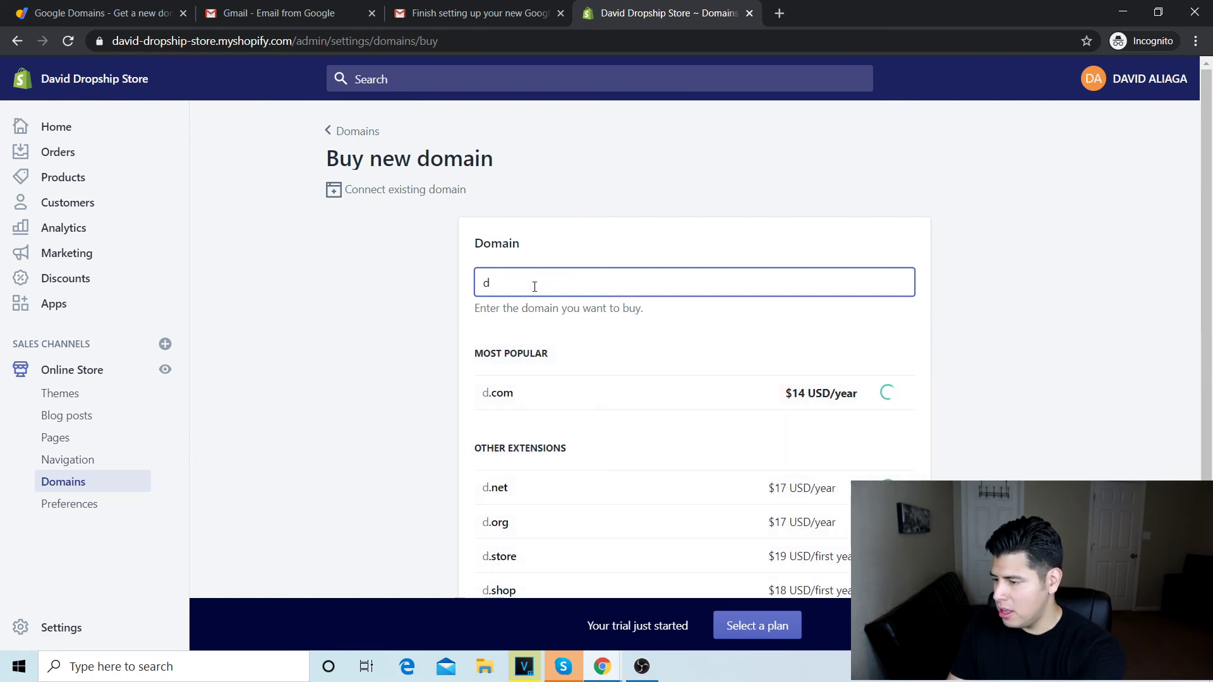
{"action": "type", "text": "a"}
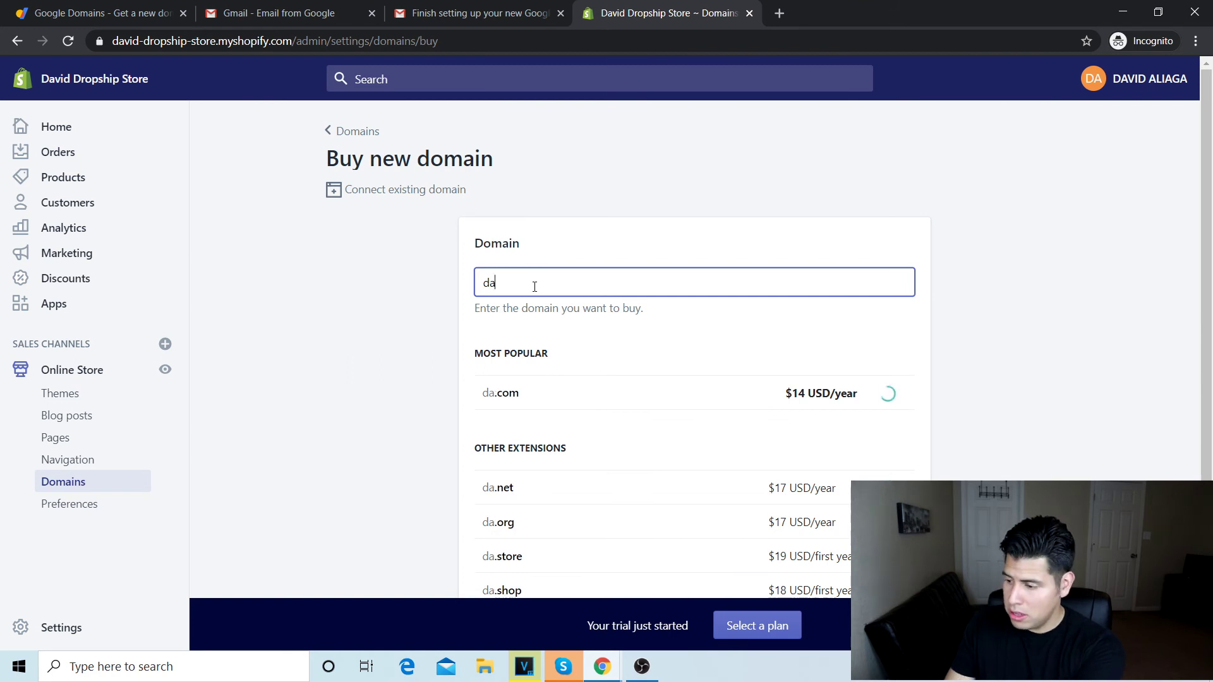
{"action": "type", "text": "viddropship"}
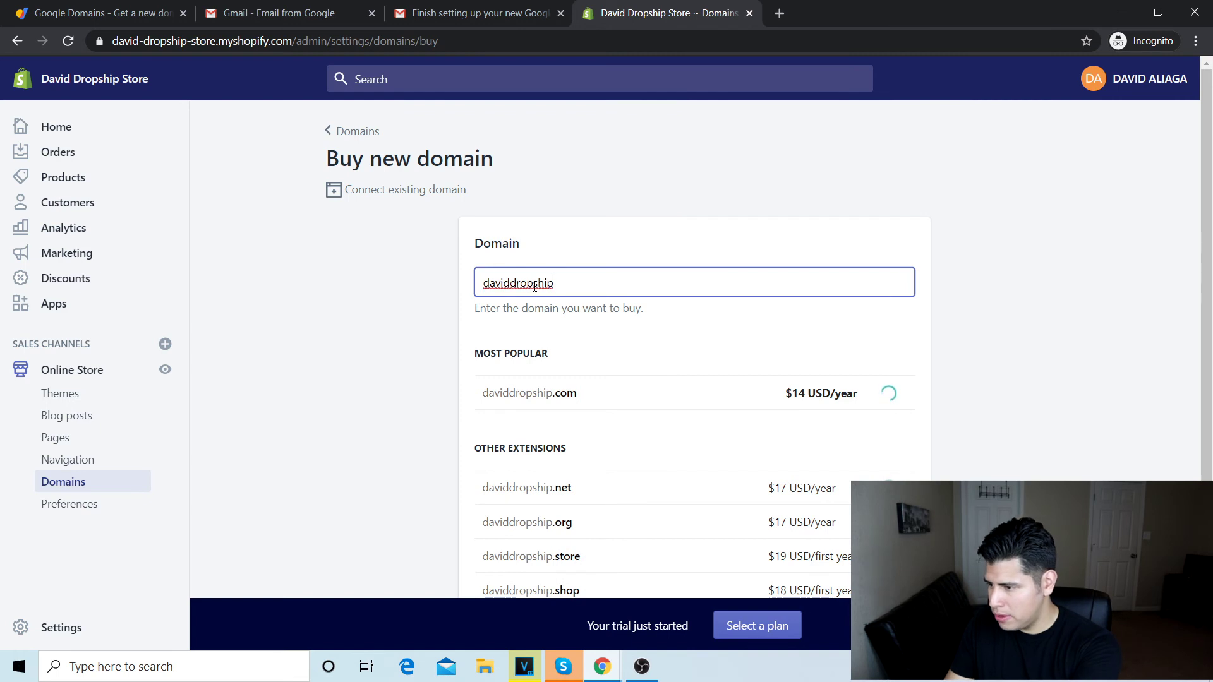
{"action": "type", "text": "store"}
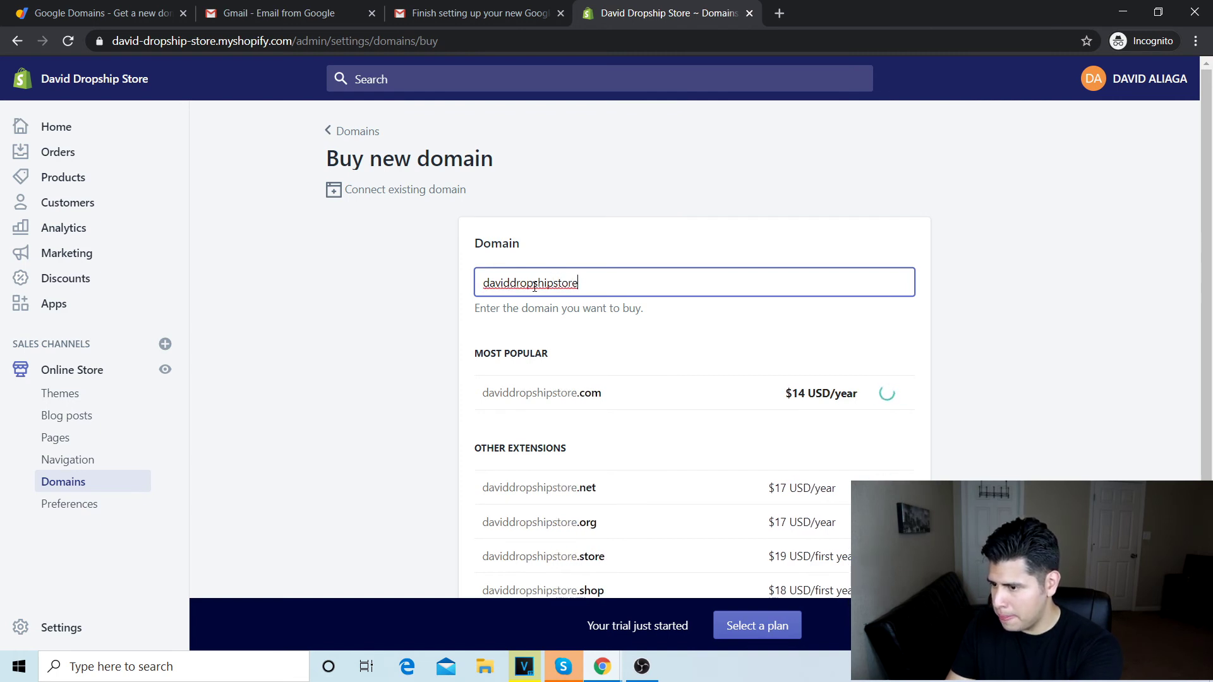
{"action": "type", "text": ".com"}
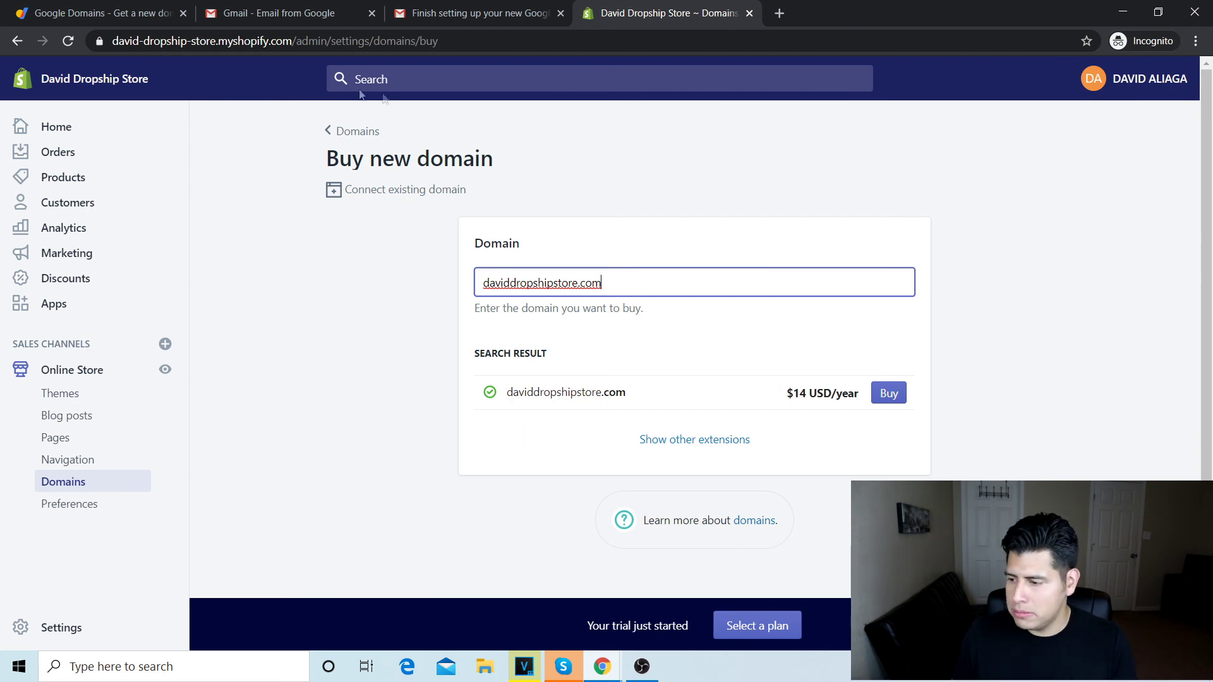
Step: Go back to Domains and select the Primary domain heading showing the myshopify address
{"action": "left_click", "coordinate": [338, 132]}
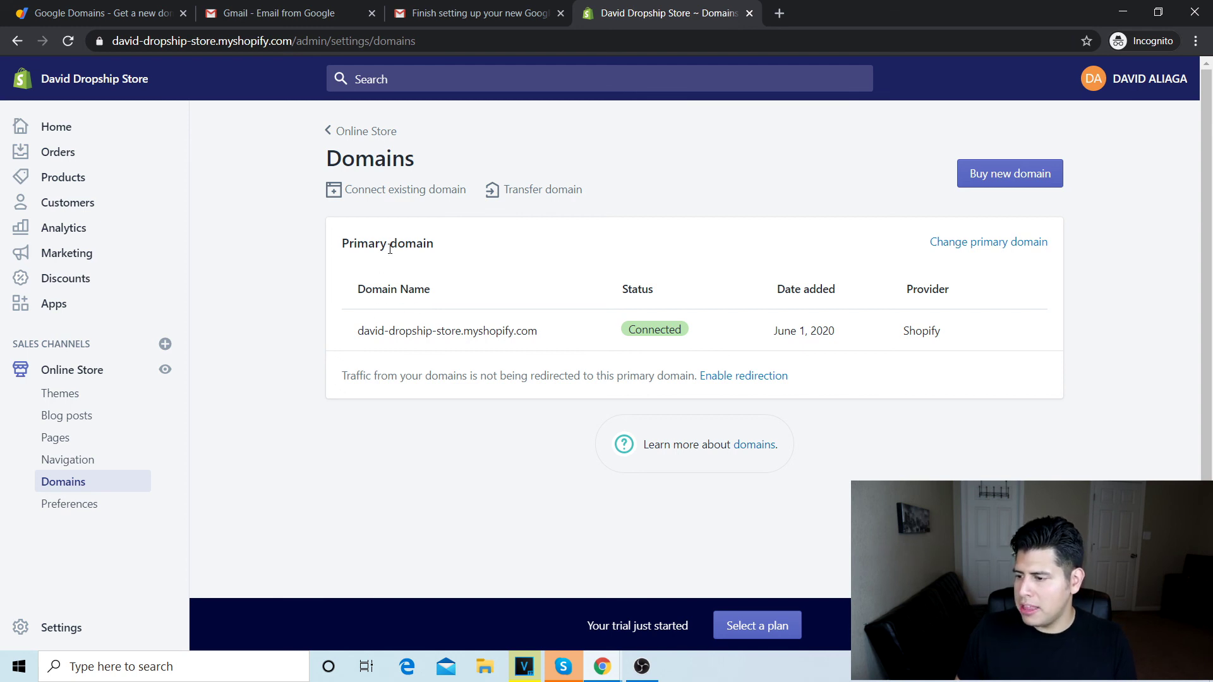
{"action": "triple_click", "coordinate": [357, 243]}
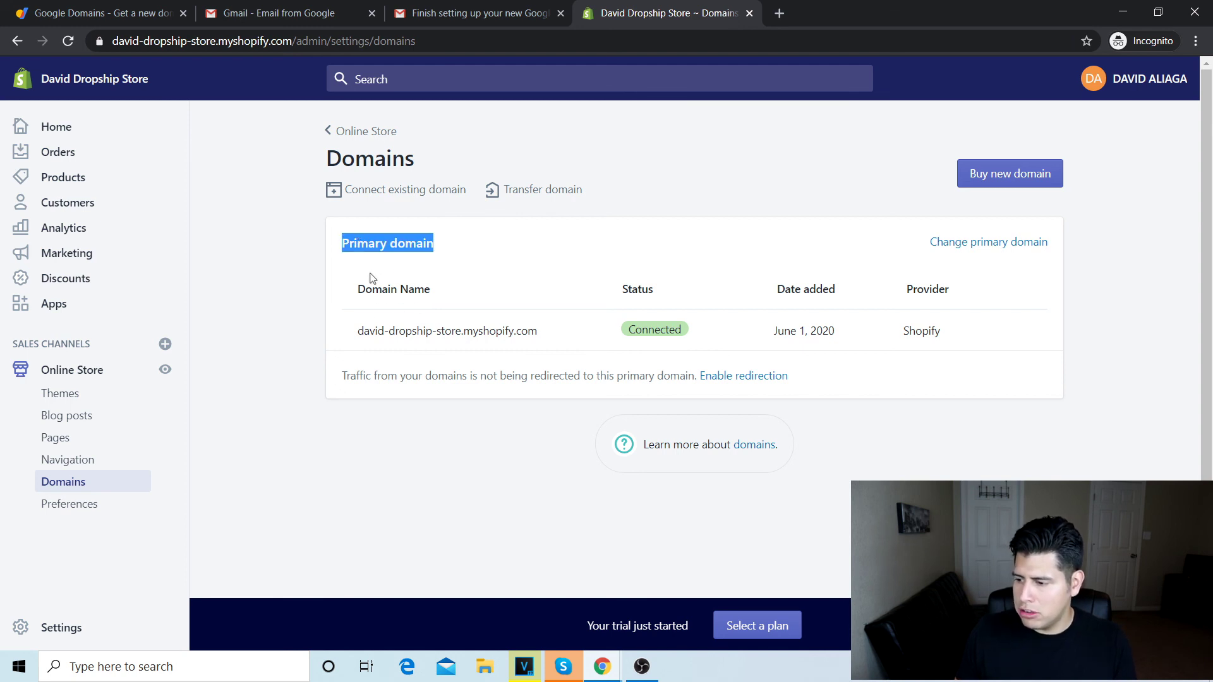